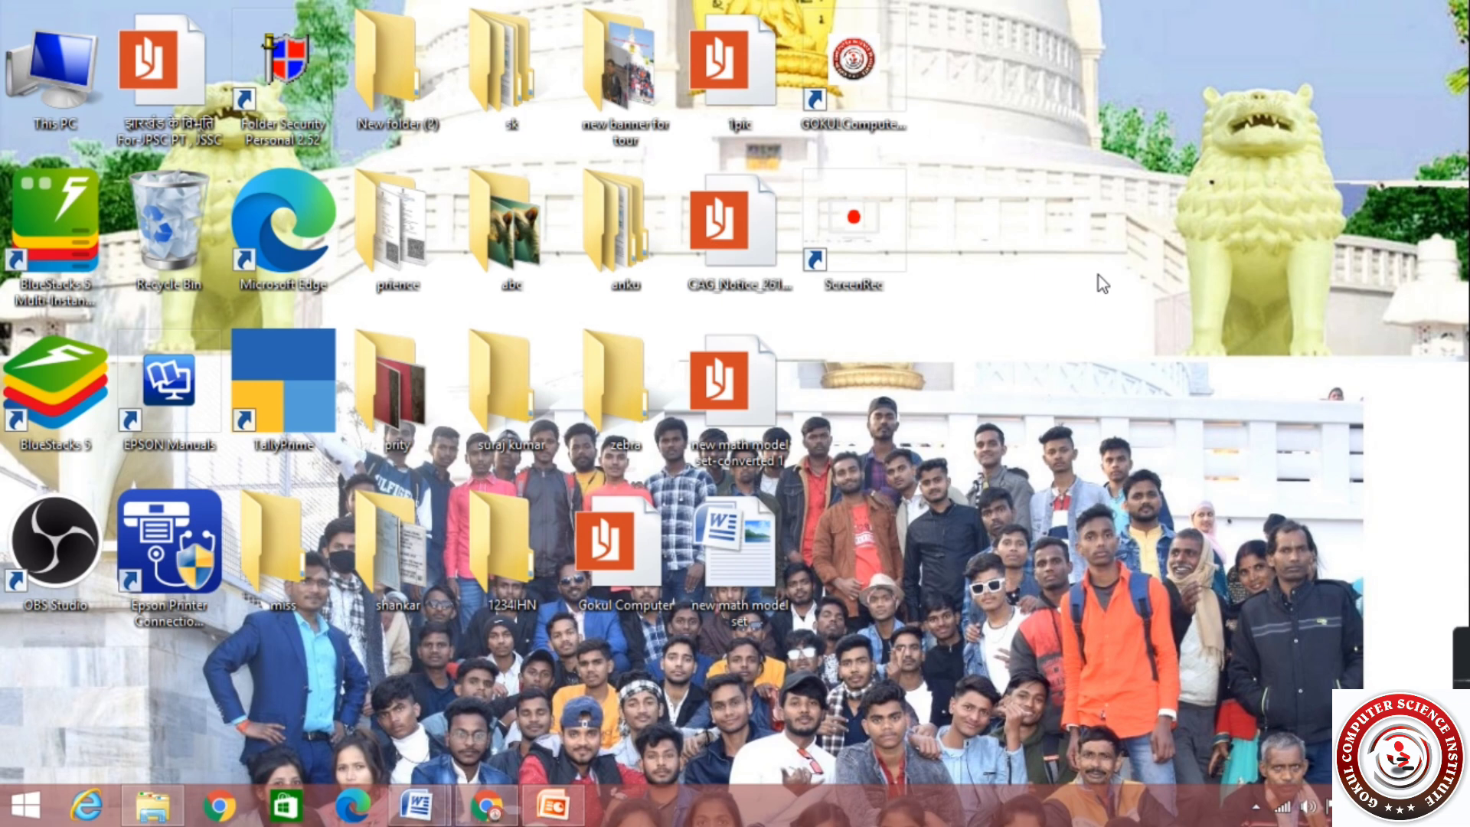
Step: Resize the desktop icons smaller and larger in turn, ending at a medium-small size
ctrl+scroll(1099, 277, down, 2)
ctrl+scroll(1100, 277, up, 1)
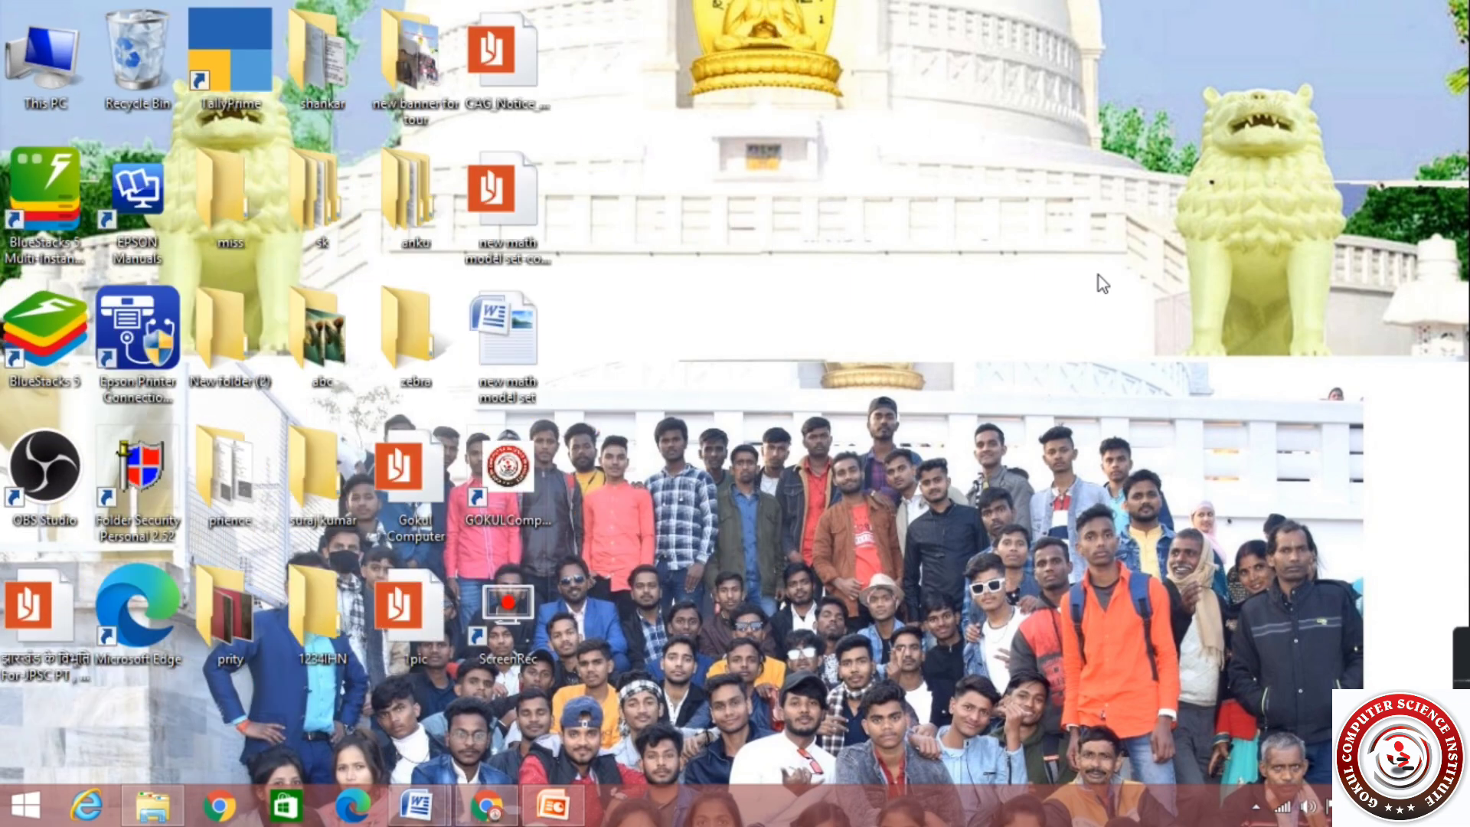
ctrl+scroll(1099, 277, down, 1)
ctrl+scroll(1099, 277, down, 1)
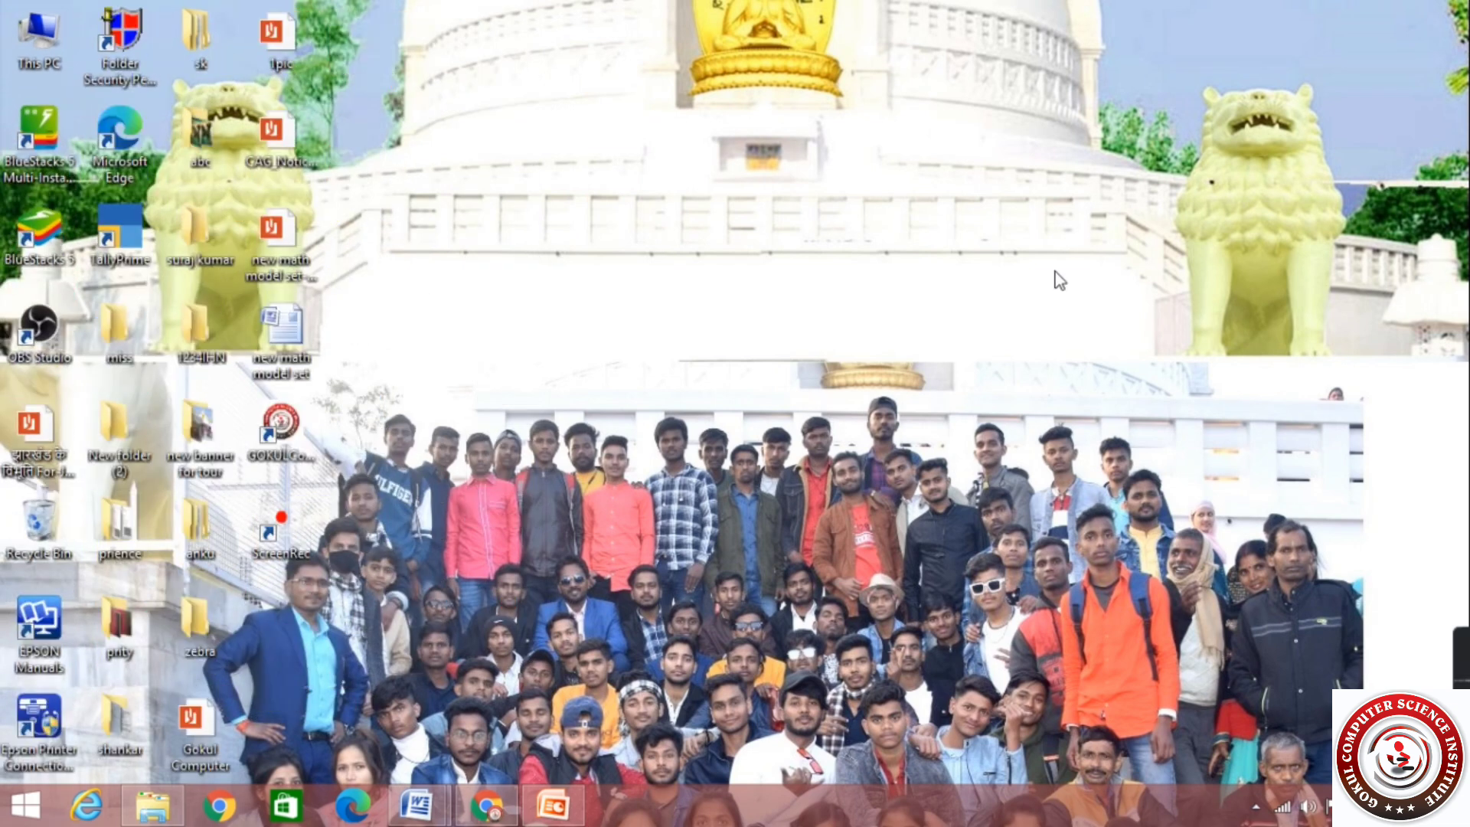
ctrl+scroll(1057, 276, up, 1)
ctrl+scroll(1058, 279, up, 1)
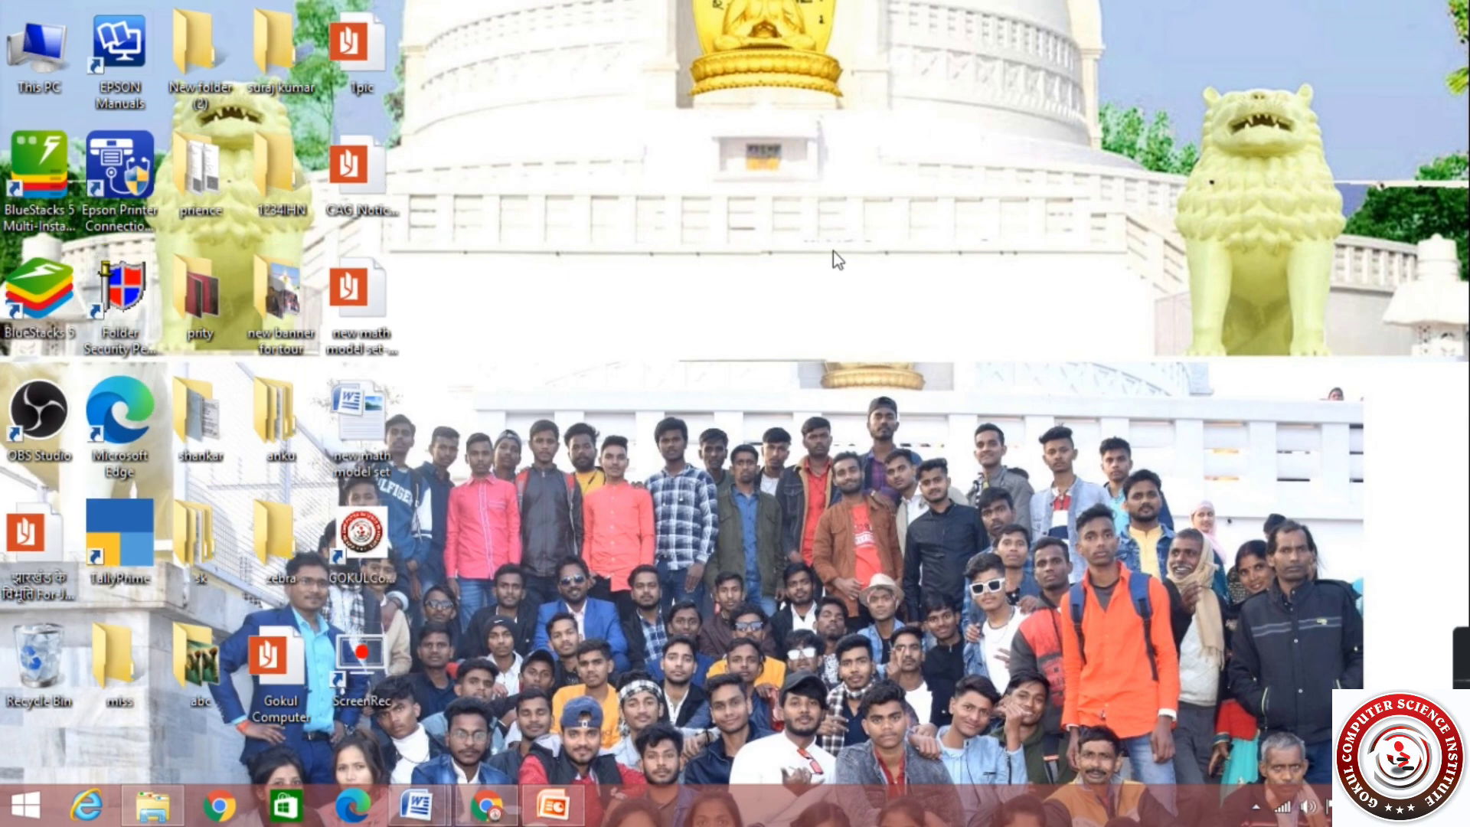
Step: Switch to the PowerPoint presentation, review the Windows-key shortcuts on slide 3, and minimize it
click(566, 800)
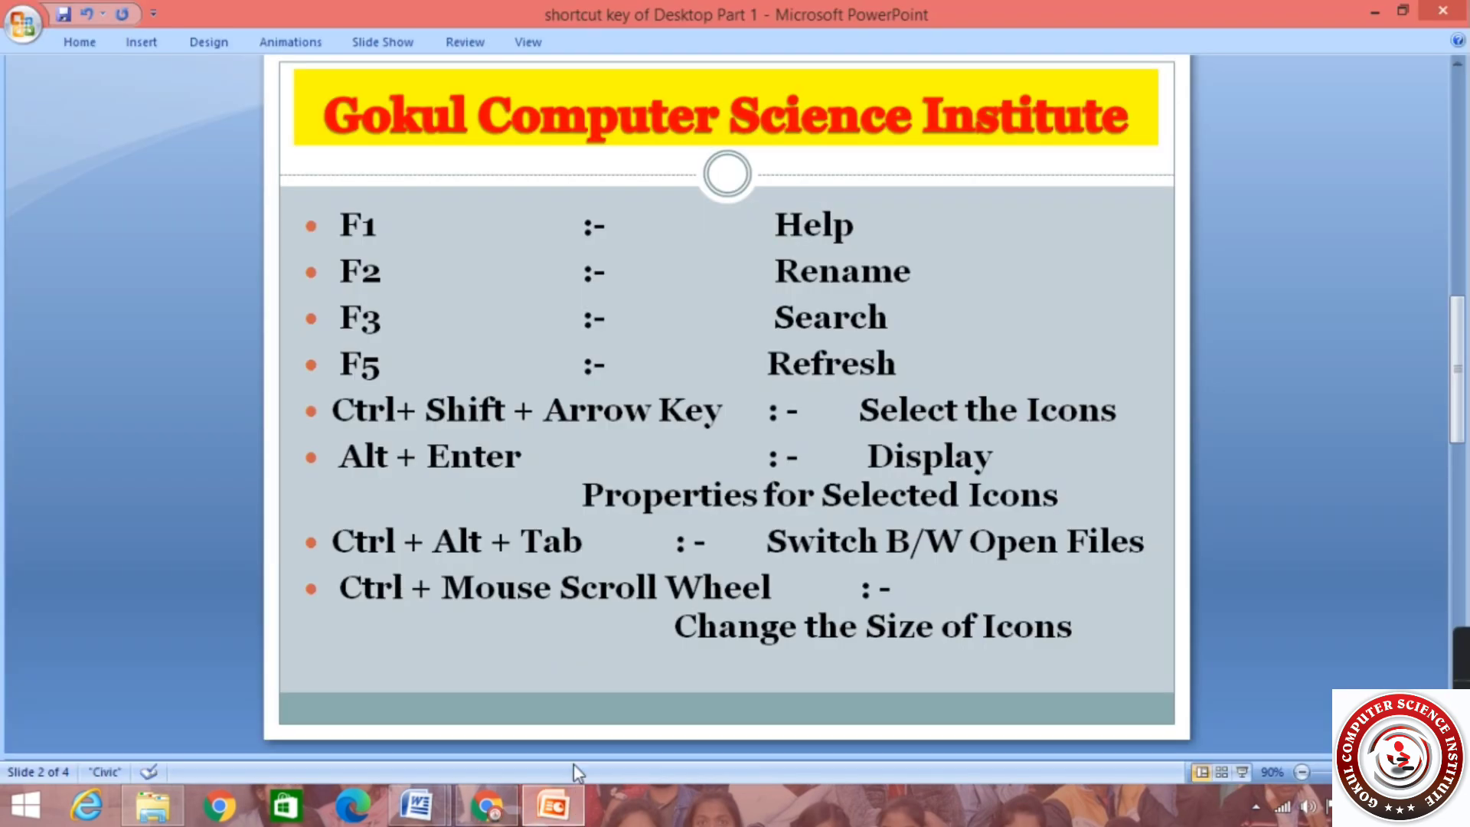
scroll(601, 601, down, 3)
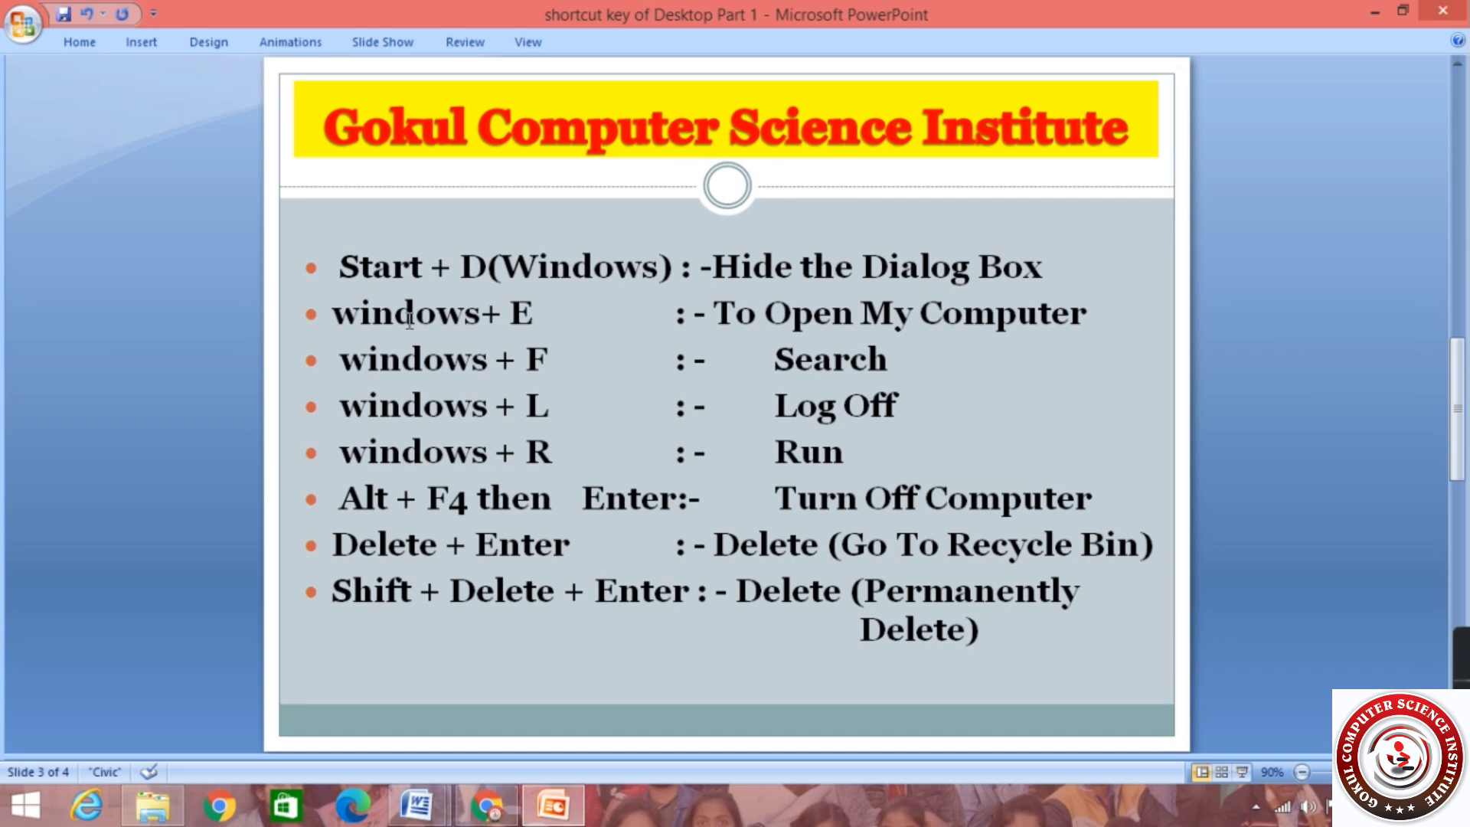
click(1376, 11)
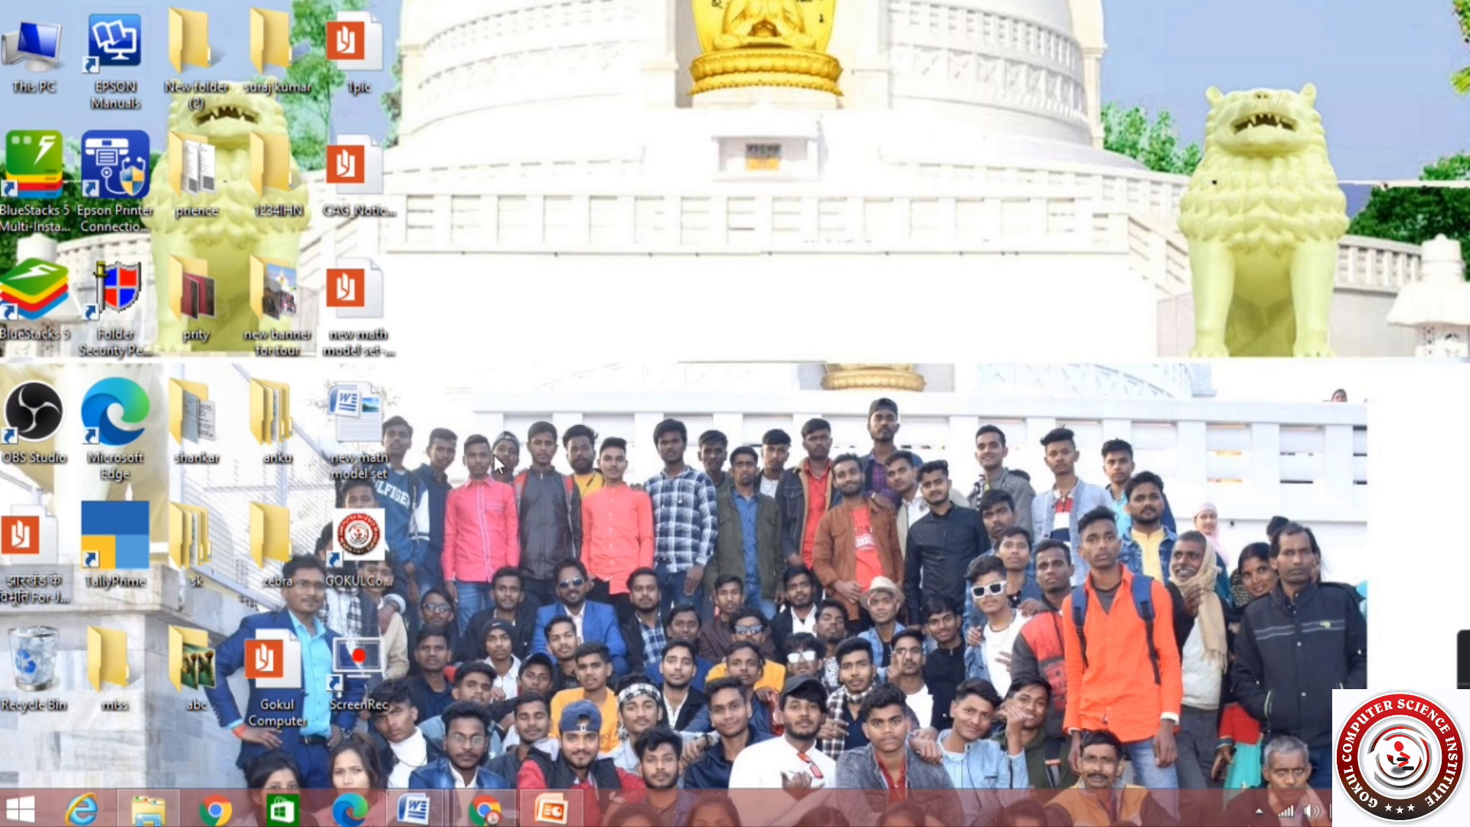
Step: Open the This PC window on the desktop and briefly check the shortcut slide in PowerPoint
key(super+e)
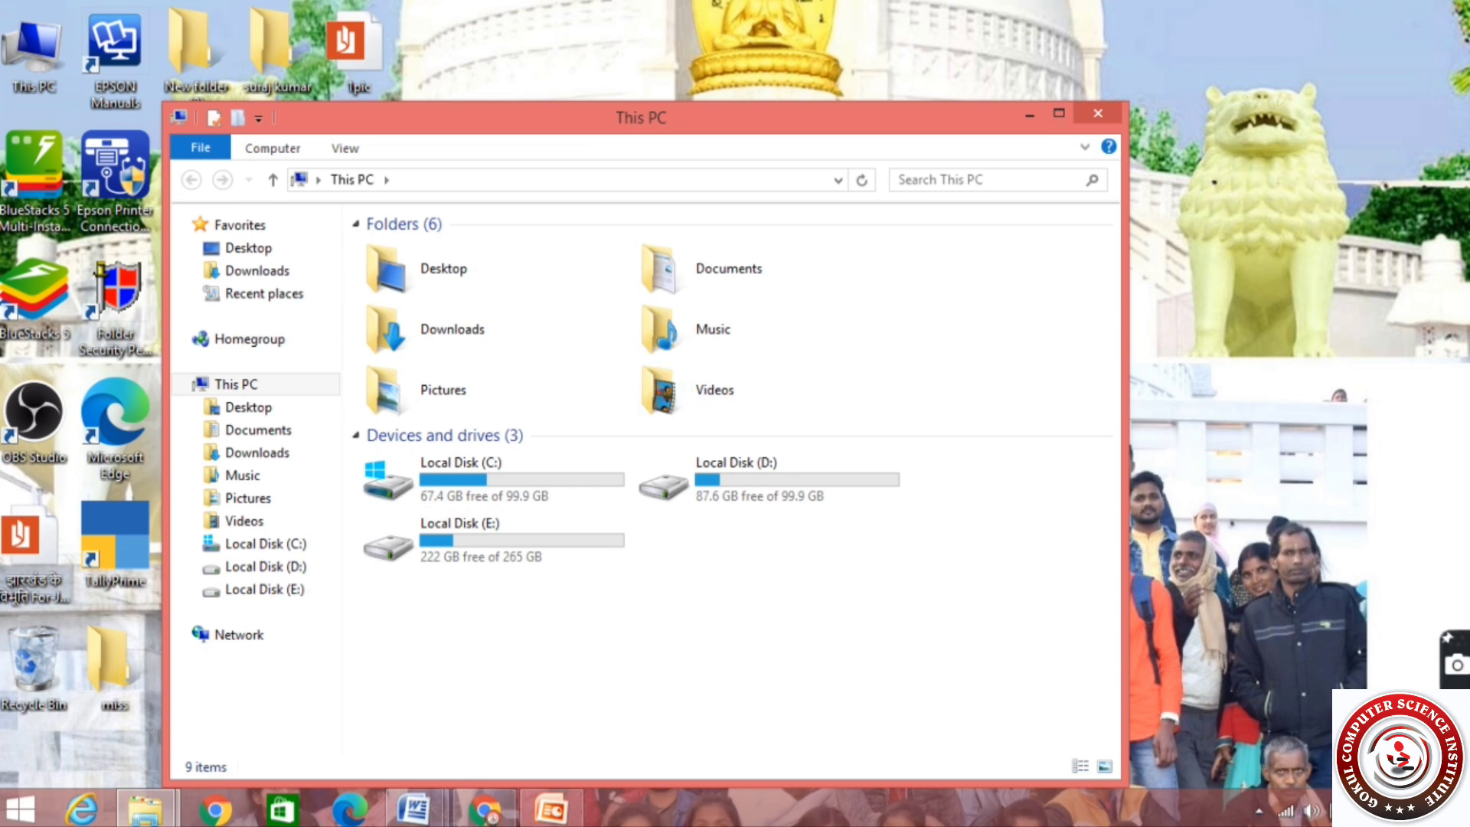
click(551, 808)
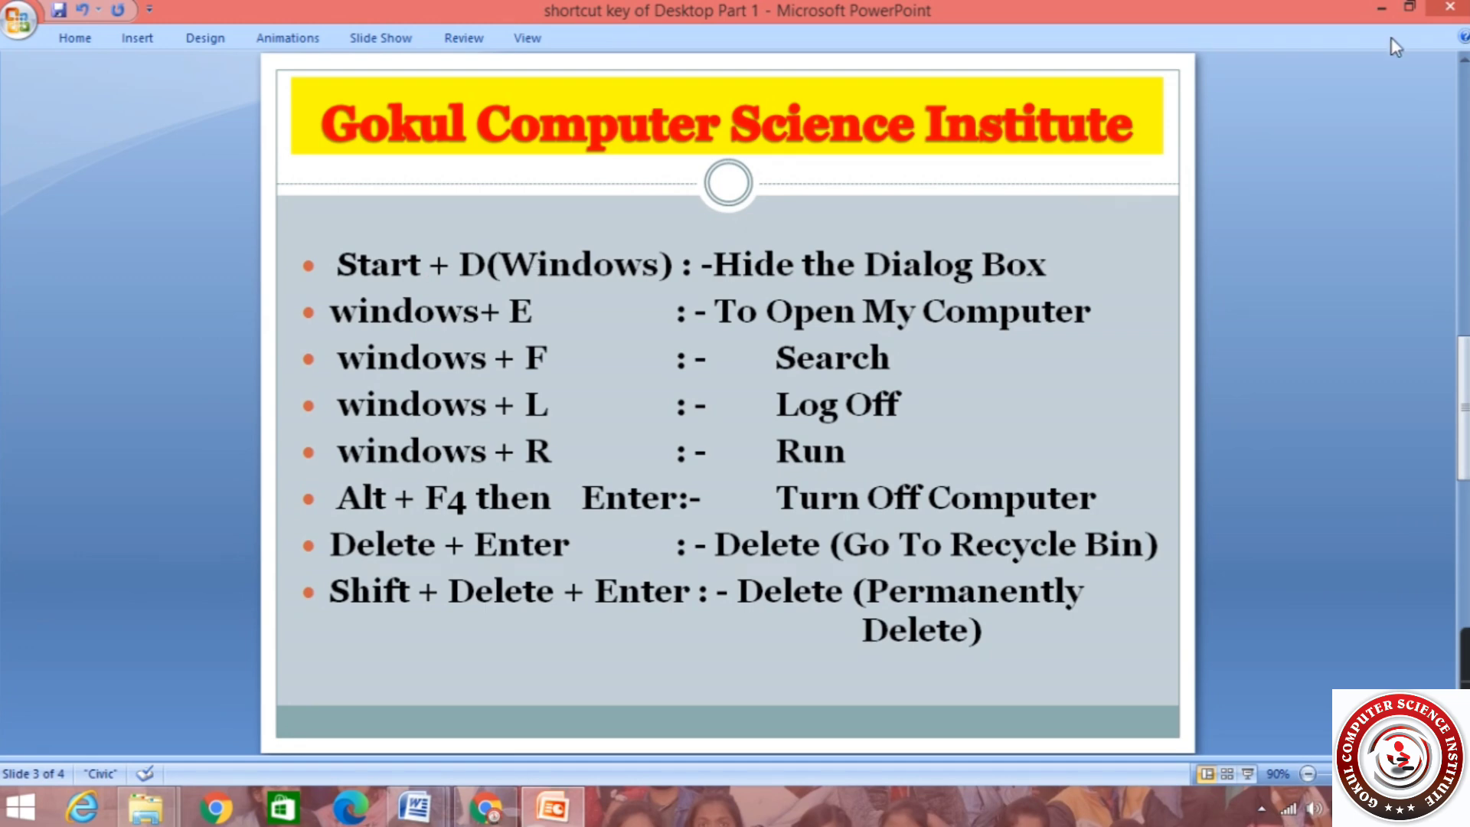
click(1381, 10)
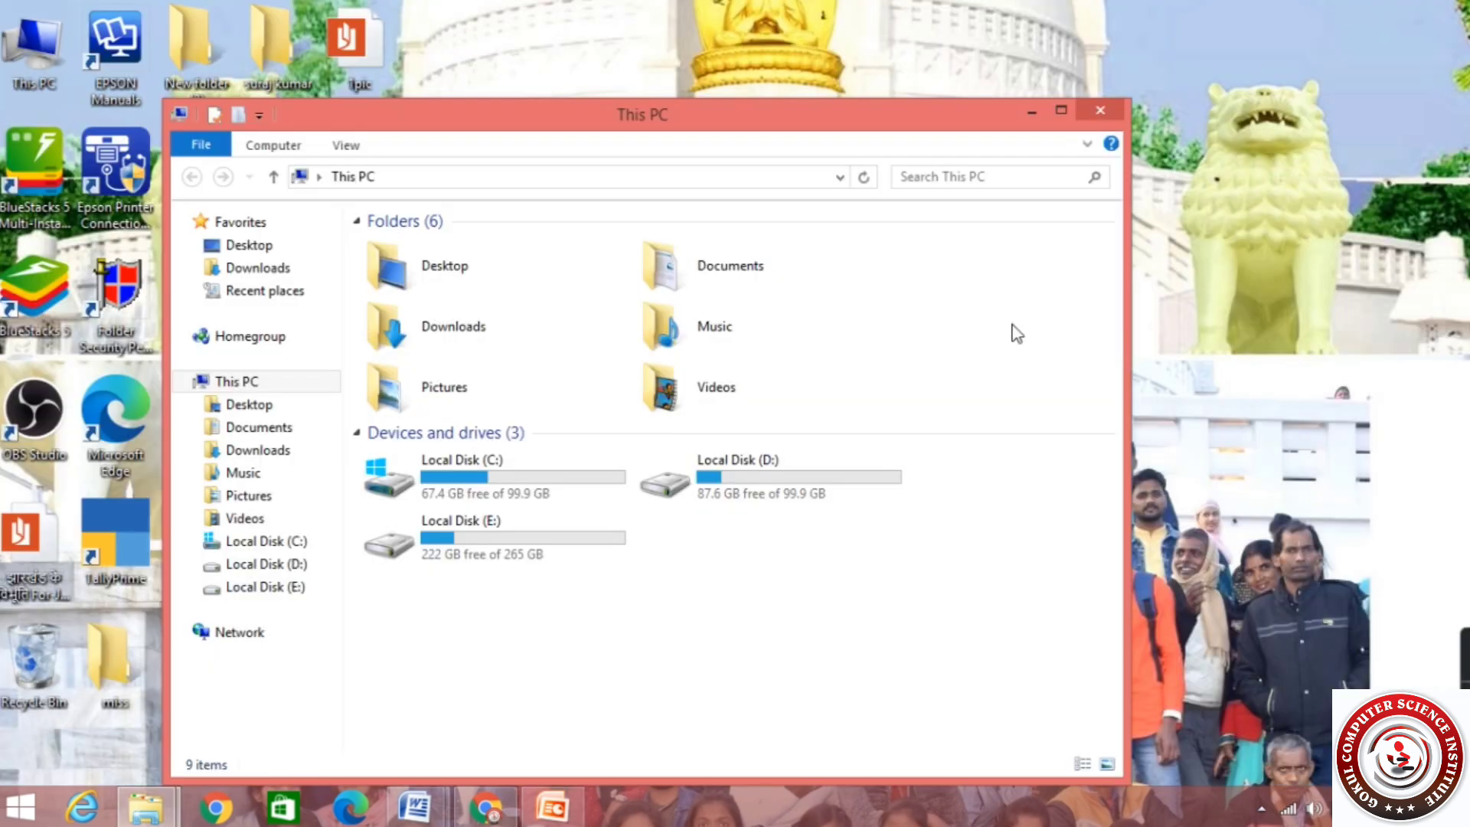
Step: Open the desktop's Personalization window and move it aside, up and to the right
right_click(1209, 214)
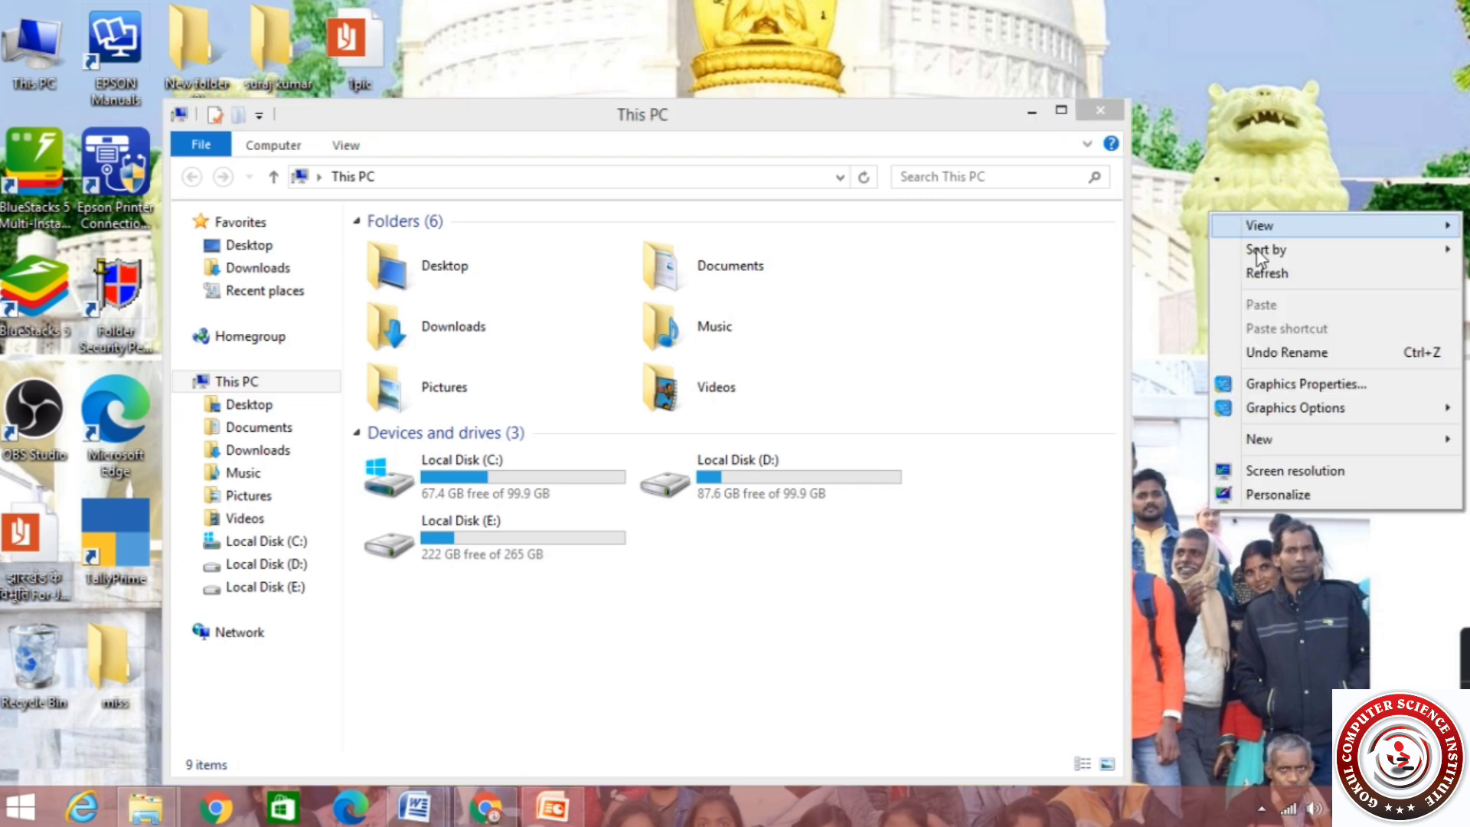
click(1275, 494)
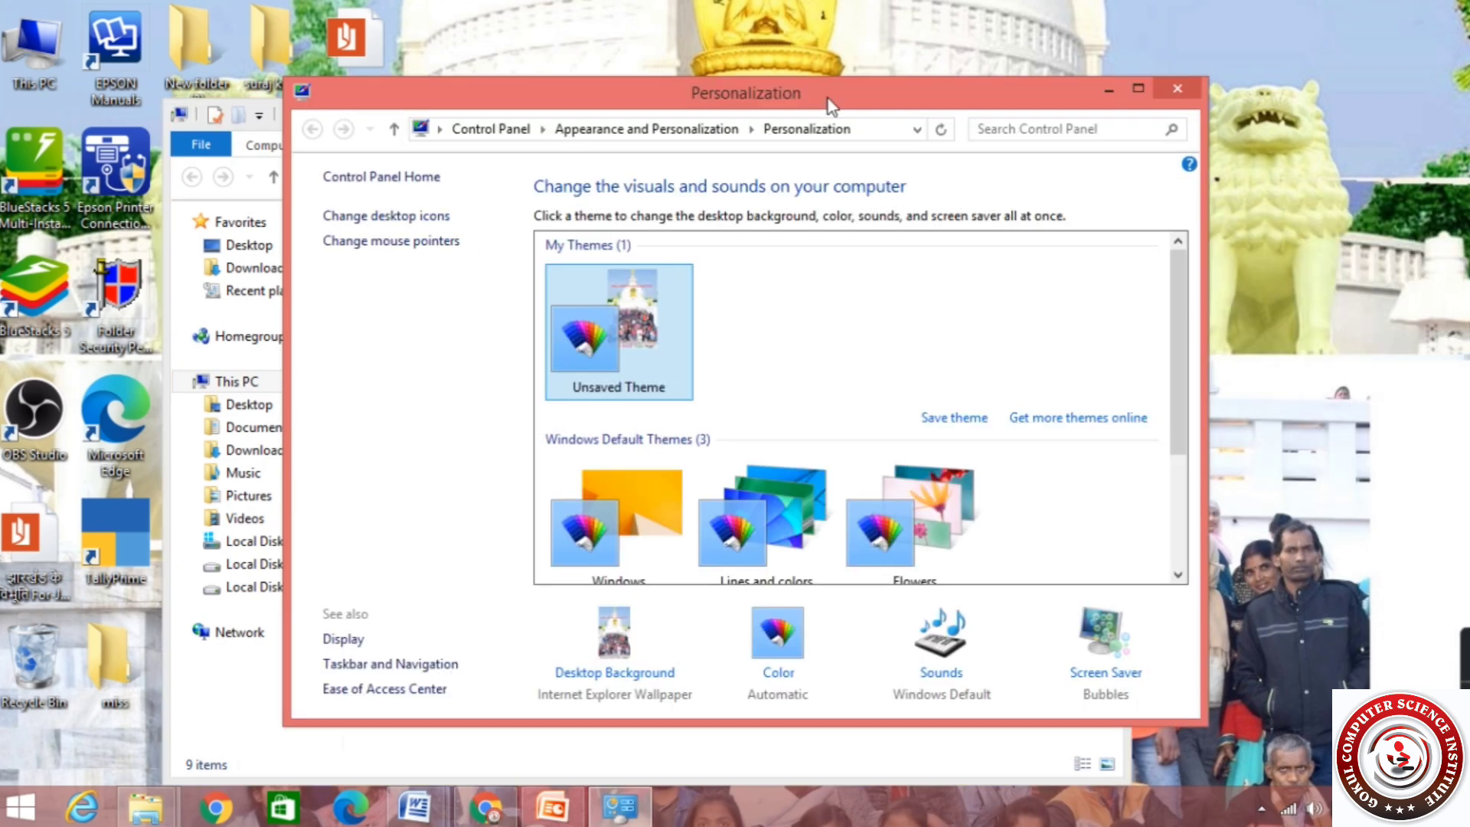
drag(830, 103, 1007, 90)
Step: Open the properties of the desktop folder beside New folder (2) and move the dialog aside
click(398, 108)
right_click(291, 36)
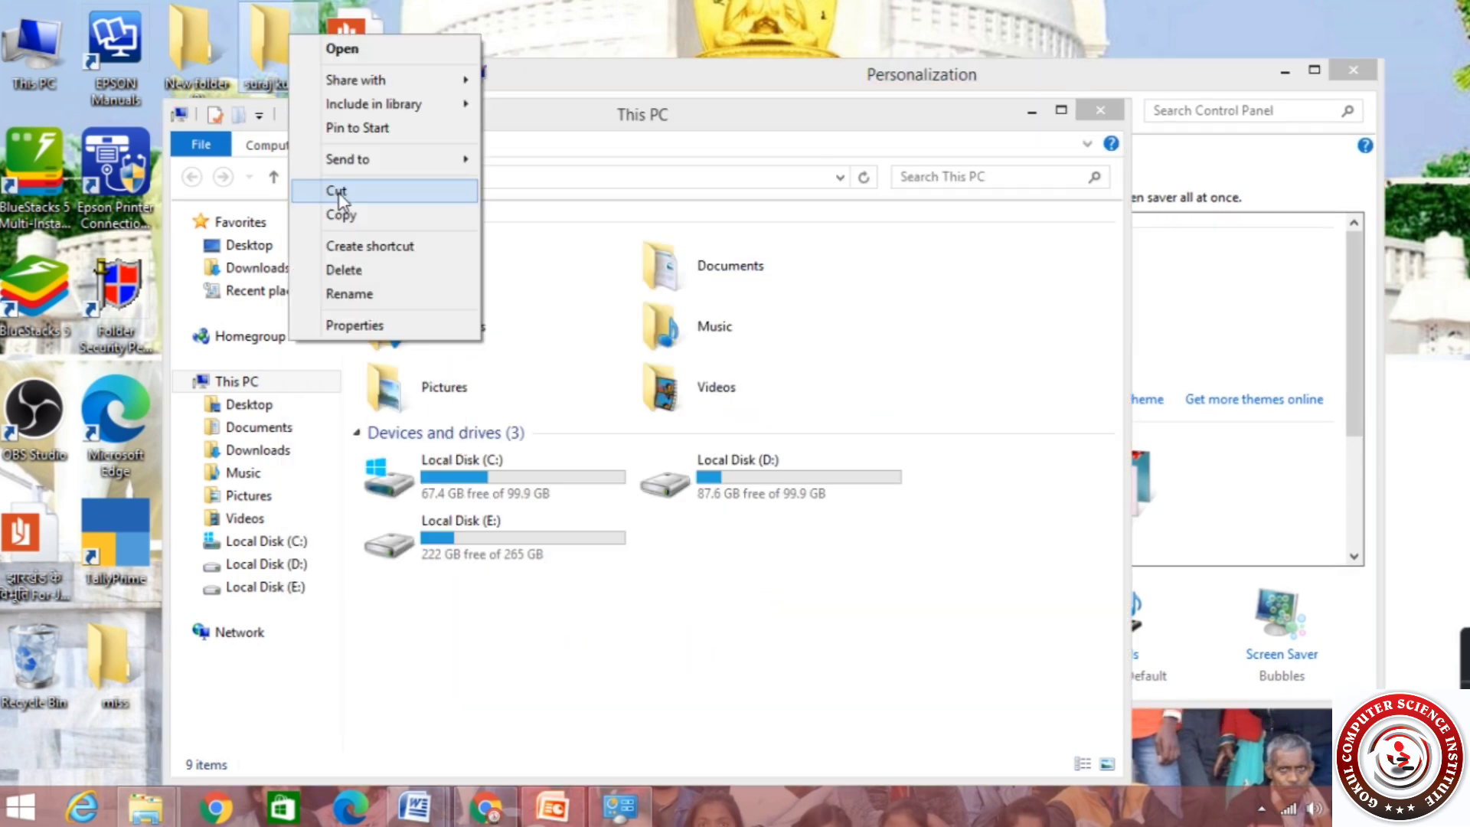
click(374, 327)
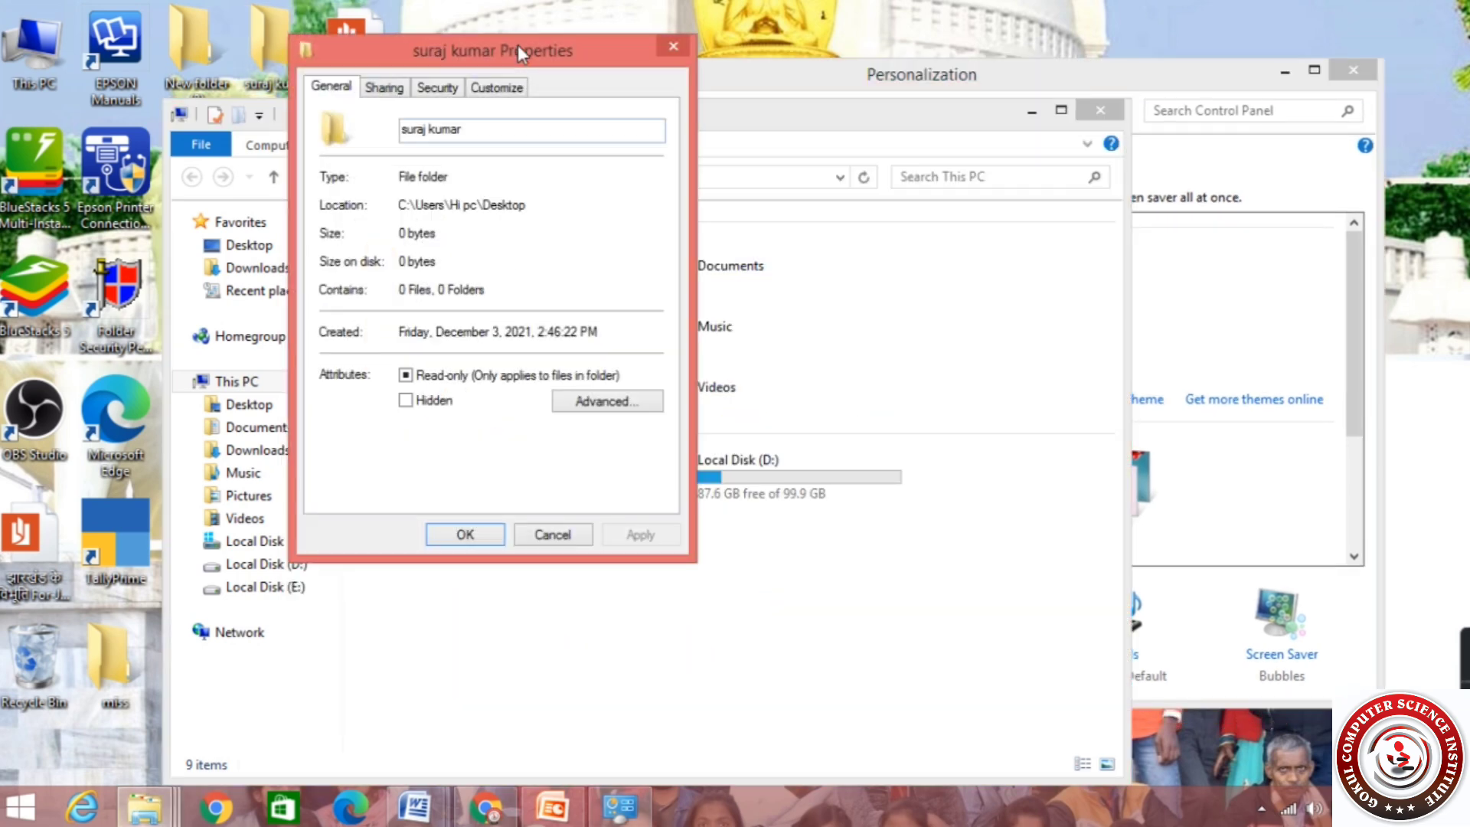
drag(518, 44, 329, 46)
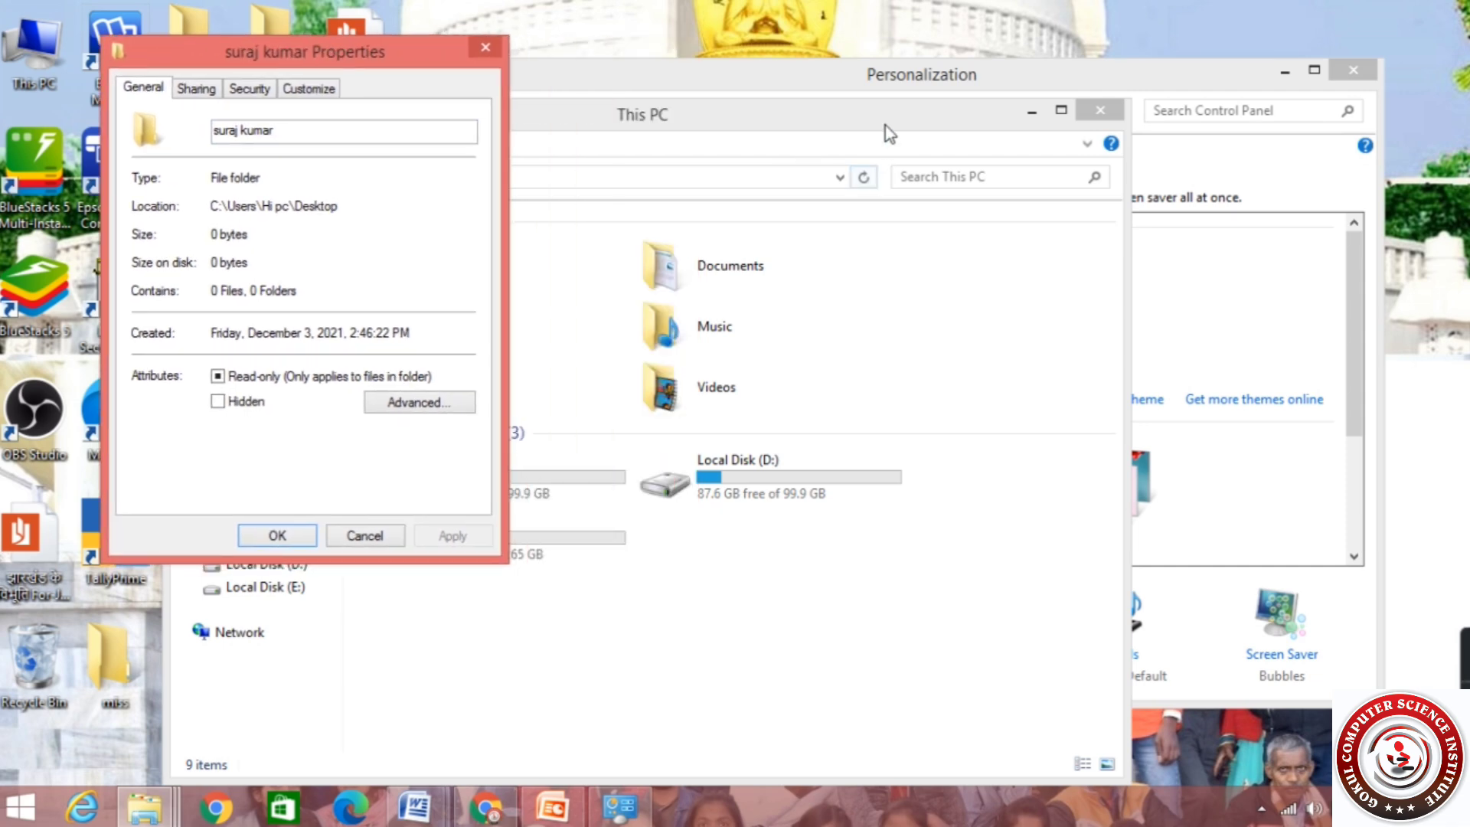
Step: Move the This PC window down and bring the folder properties, This PC and Personalization windows to the front in turn
drag(886, 131, 963, 201)
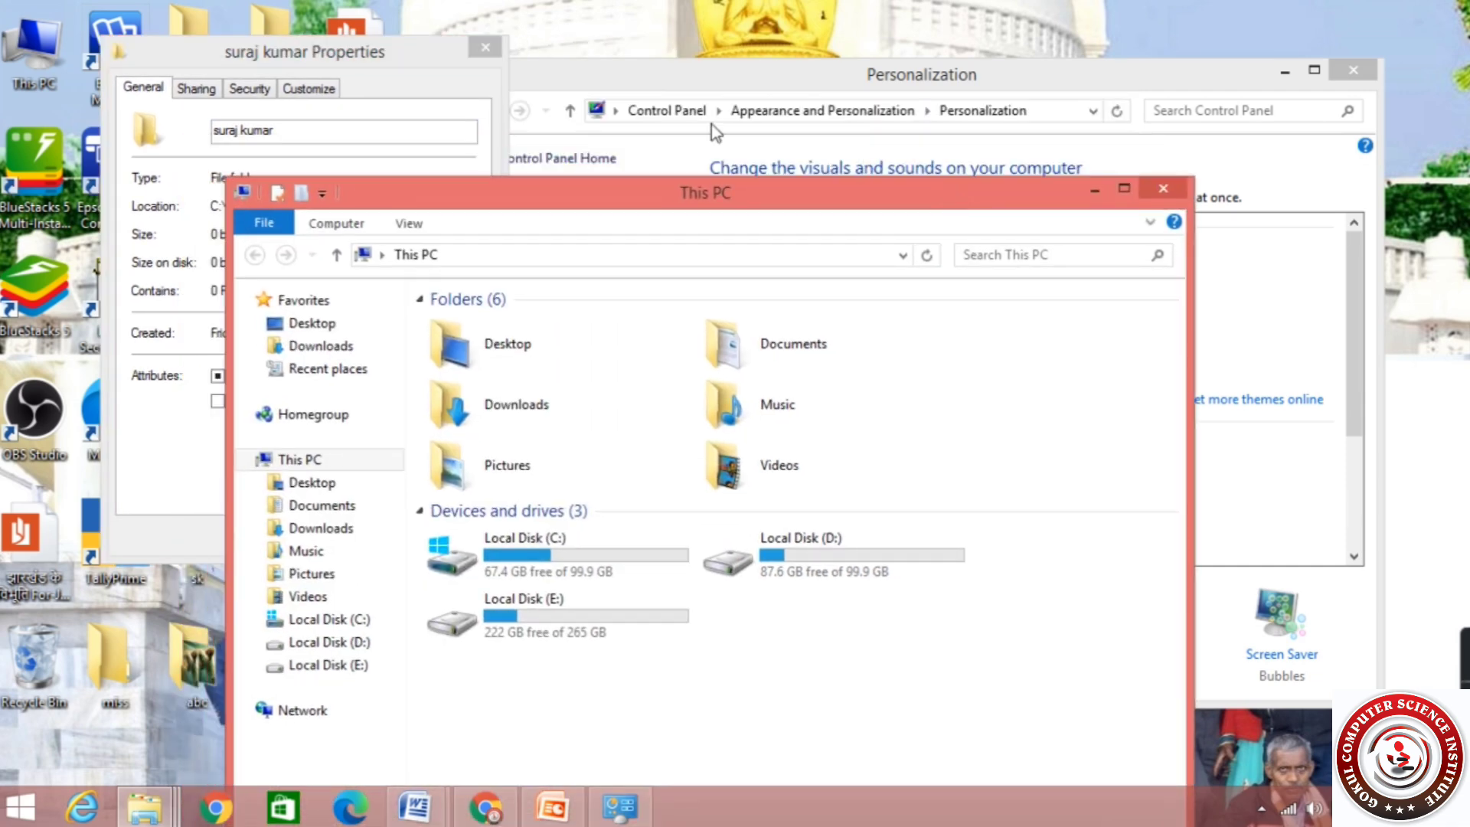
click(375, 62)
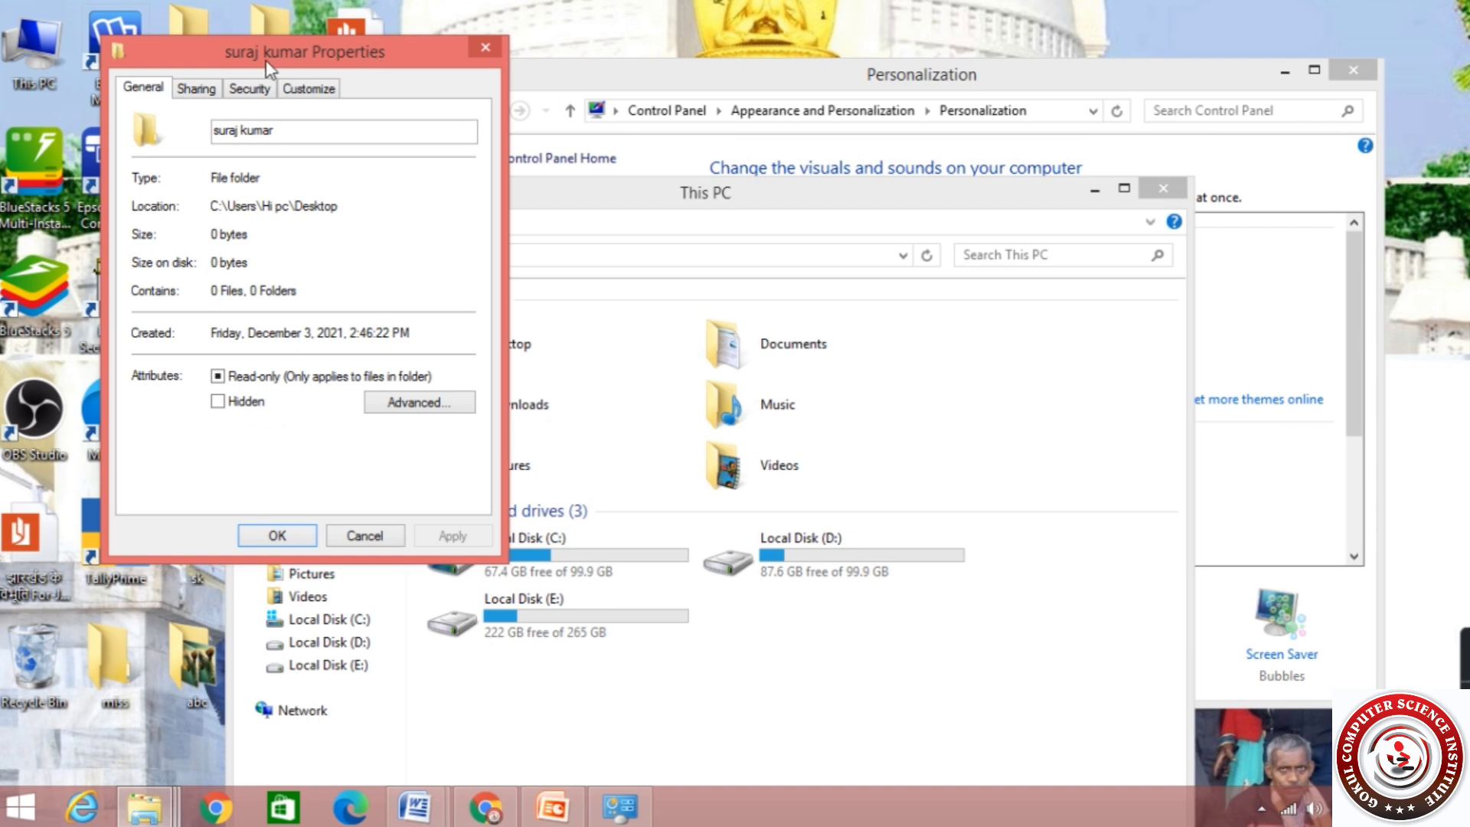
click(622, 200)
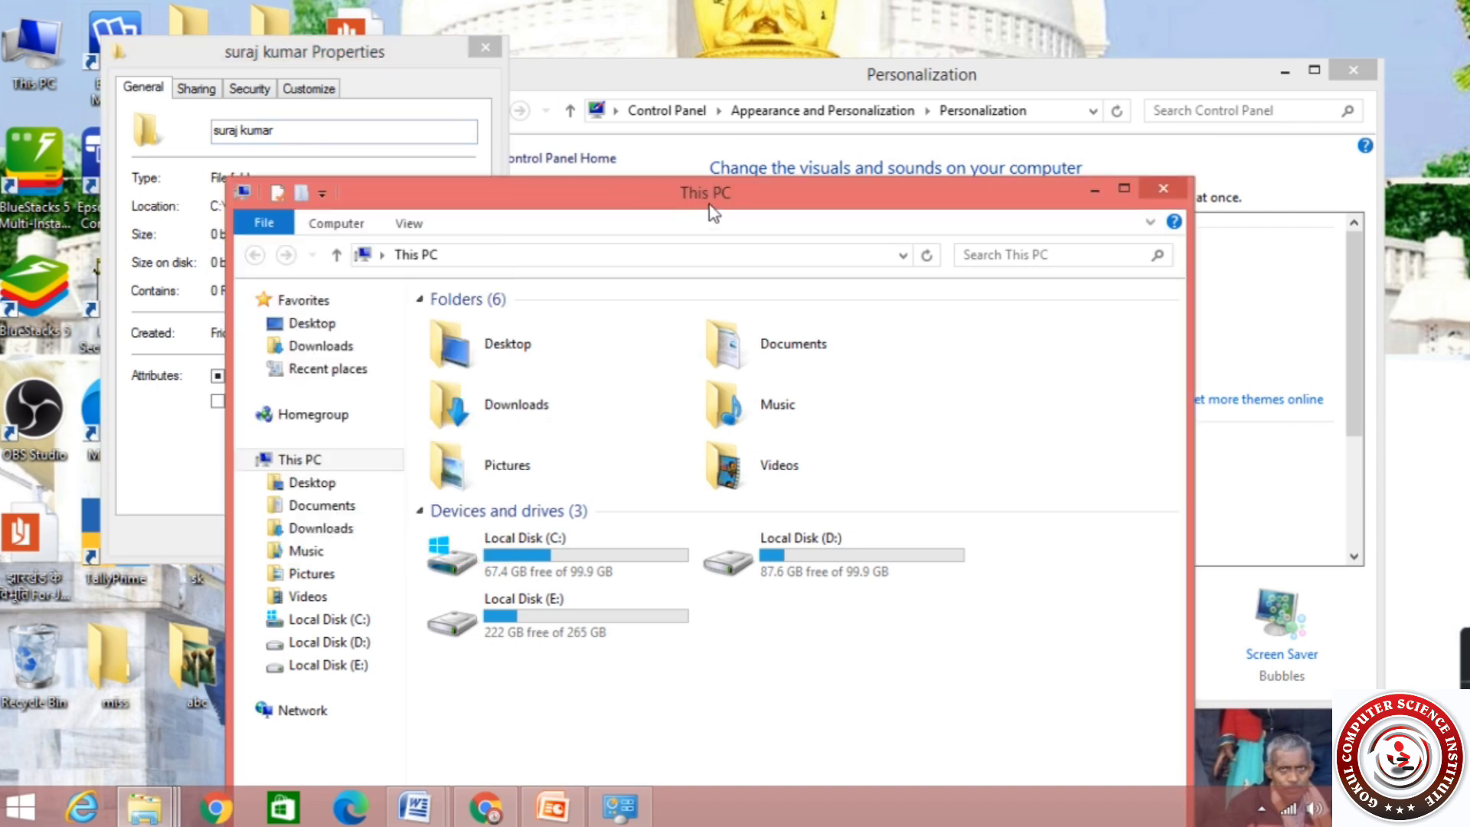
click(902, 84)
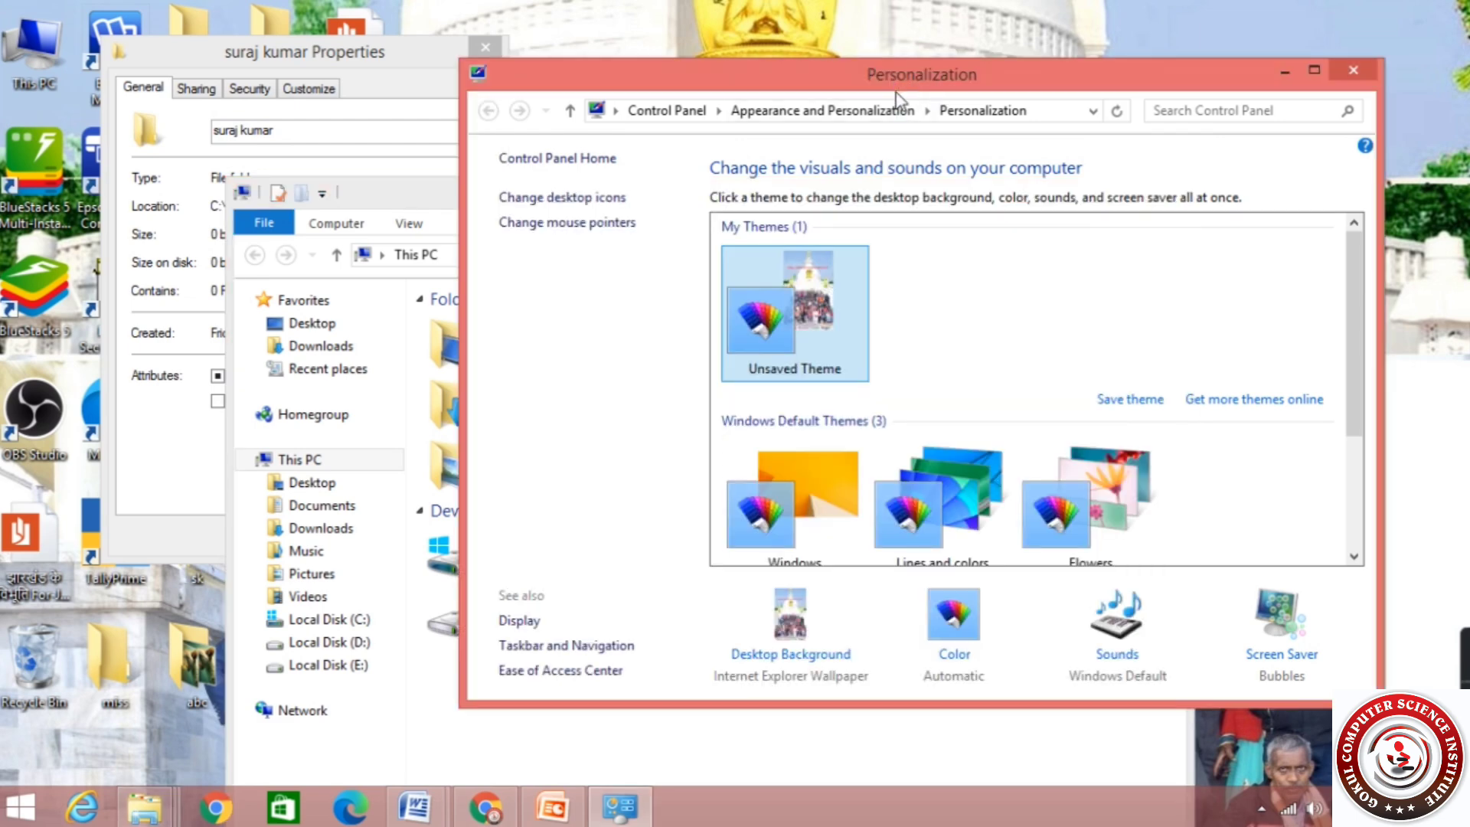
click(392, 59)
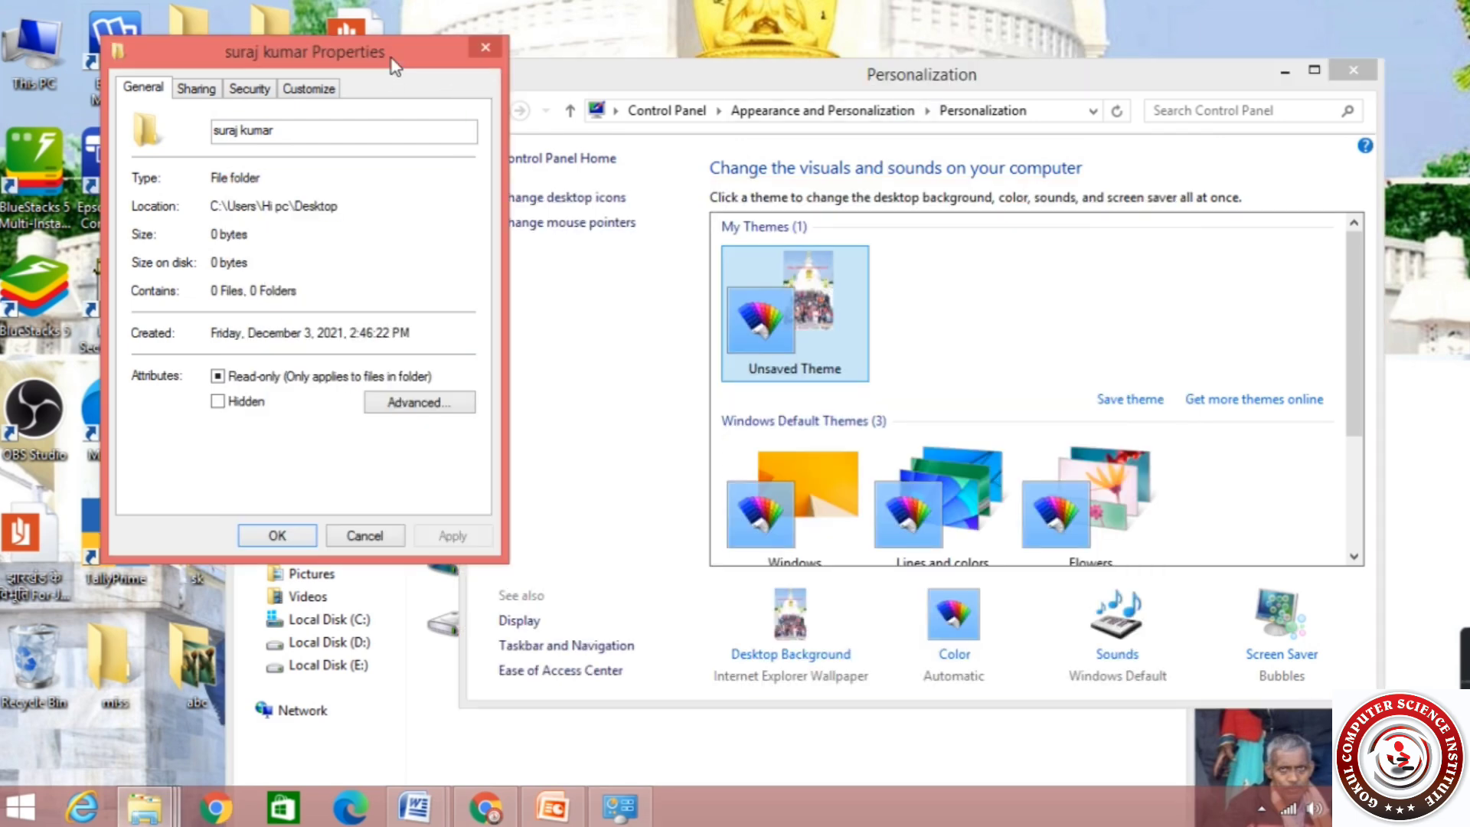
click(810, 91)
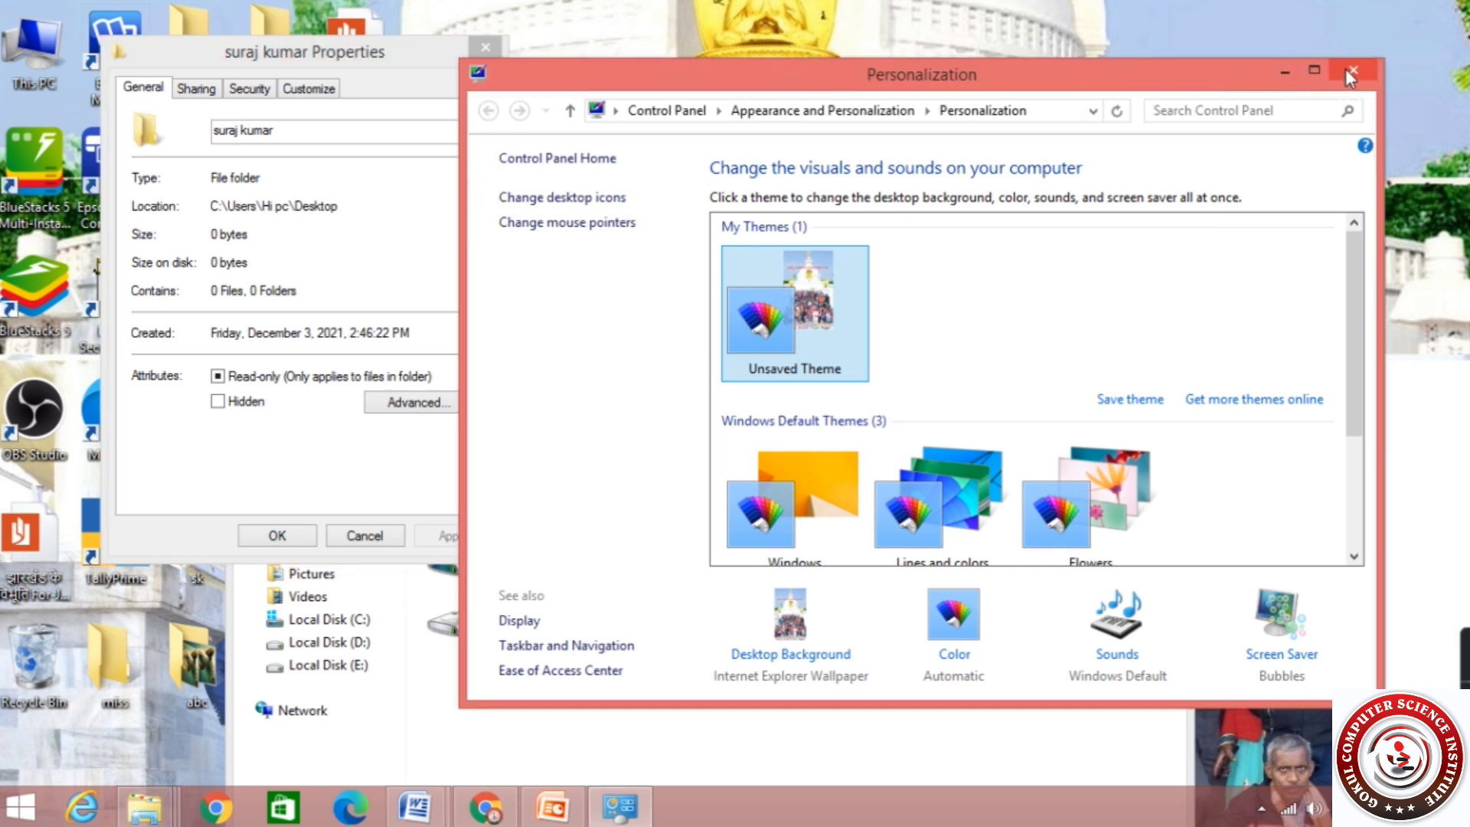
click(302, 60)
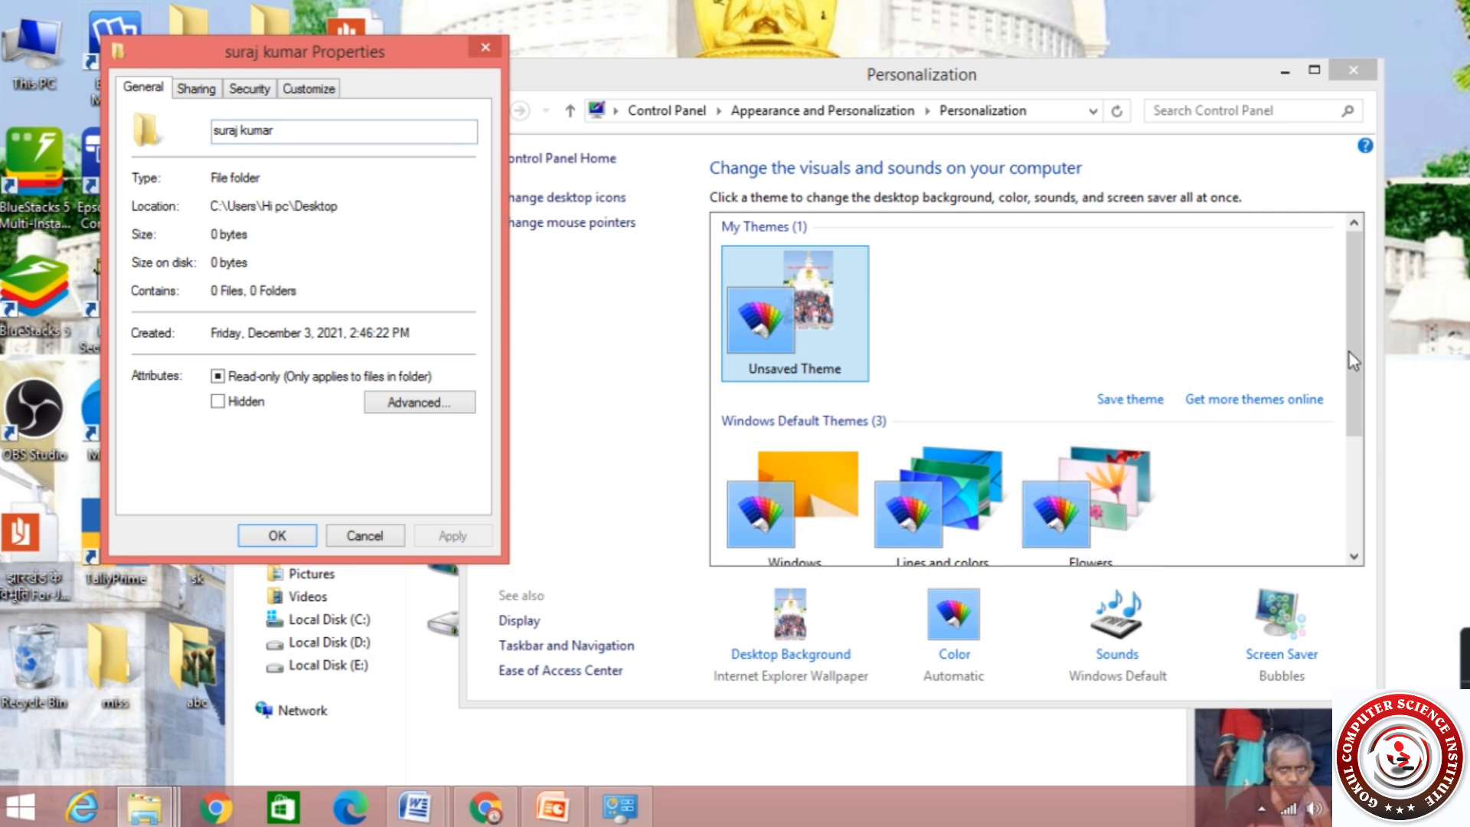
Step: Spread the Personalization window and folder properties dialog toward opposite upper corners, with This PC in front
drag(1148, 83, 1240, 44)
click(310, 43)
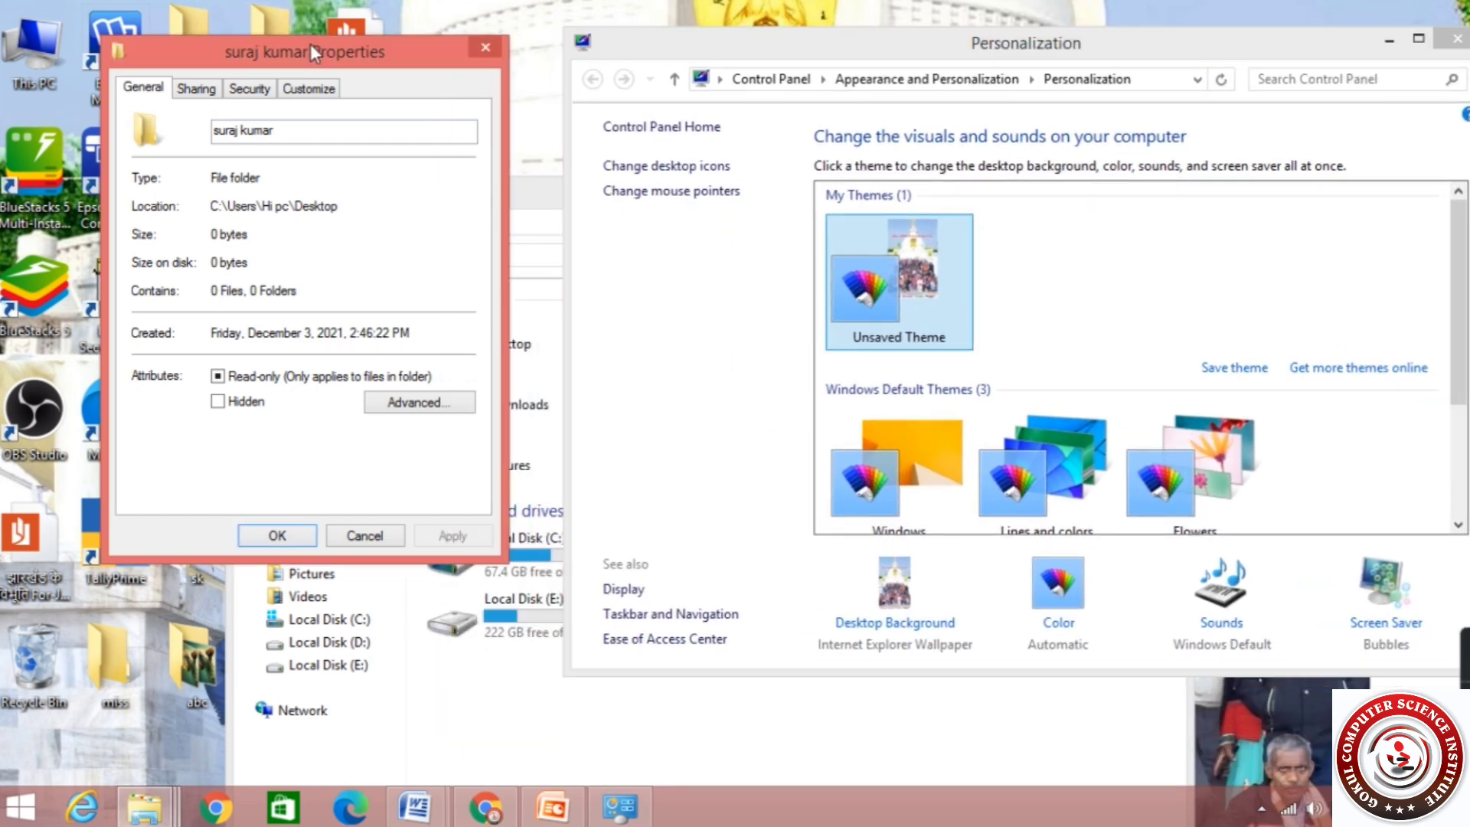
drag(329, 59, 234, 39)
click(466, 204)
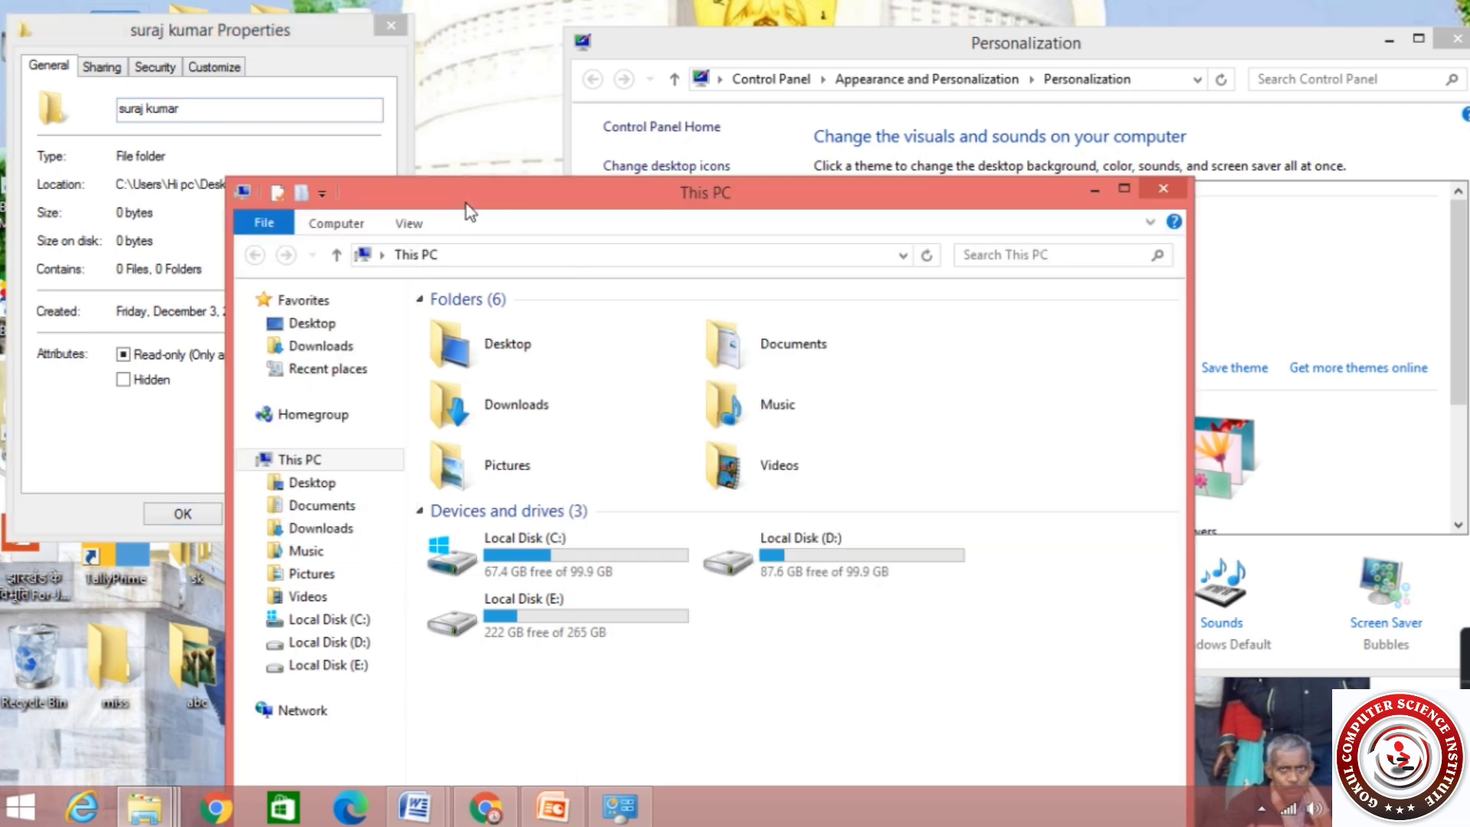
Step: Hide all open windows to show the desktop and restore them, three times over
key(super+d)
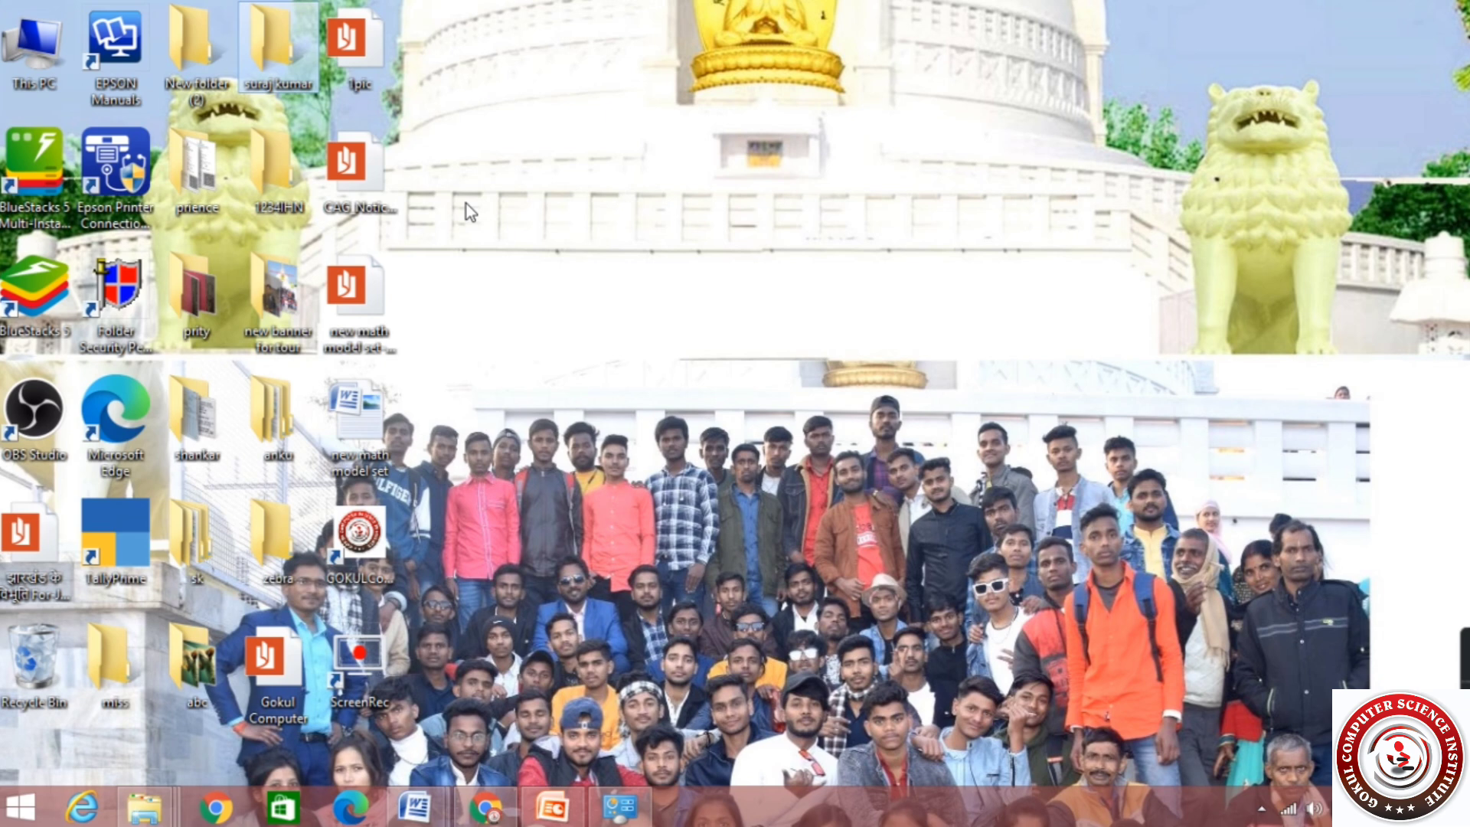
key(super+d)
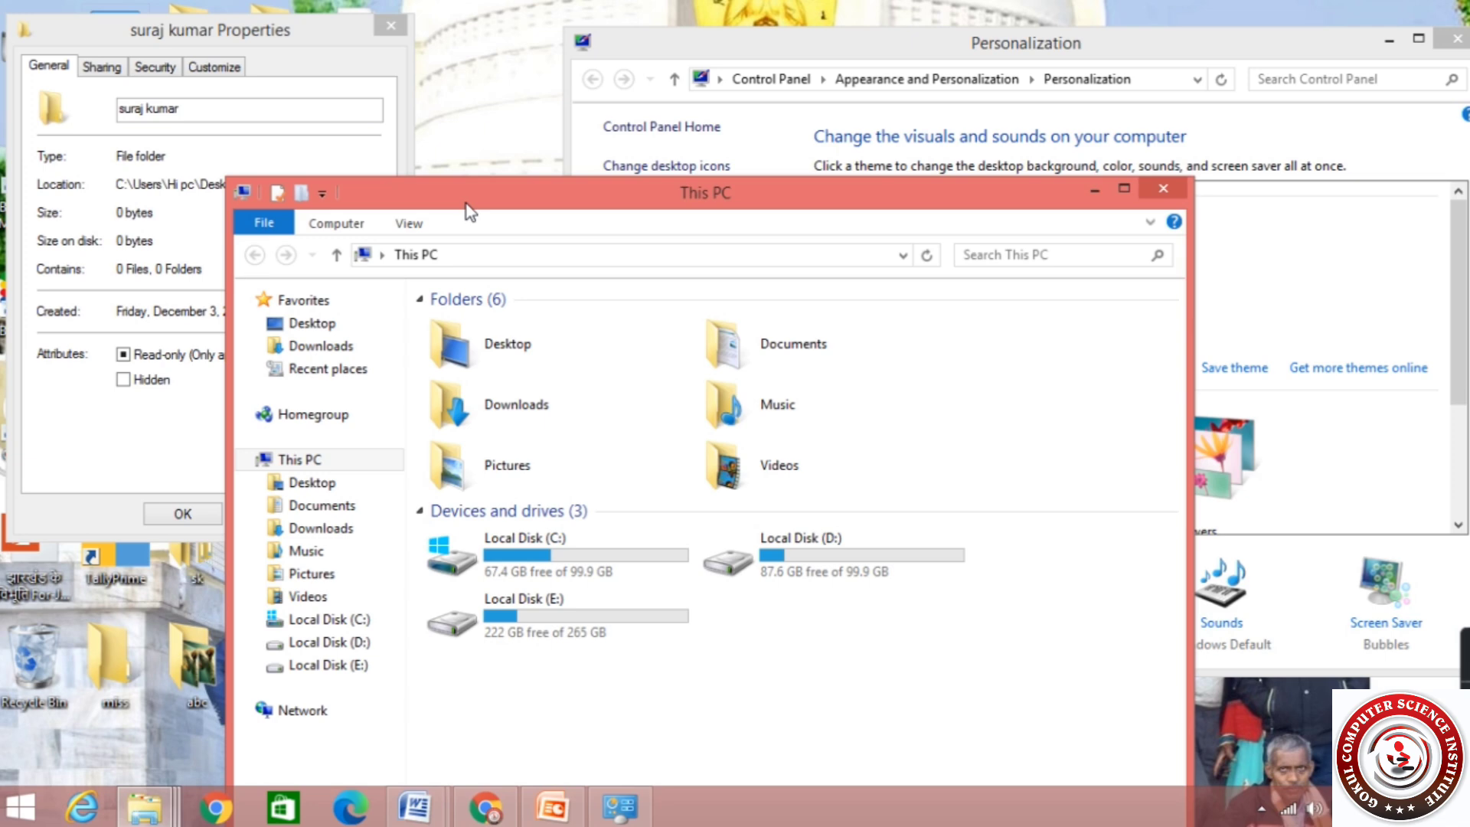
key(super+d)
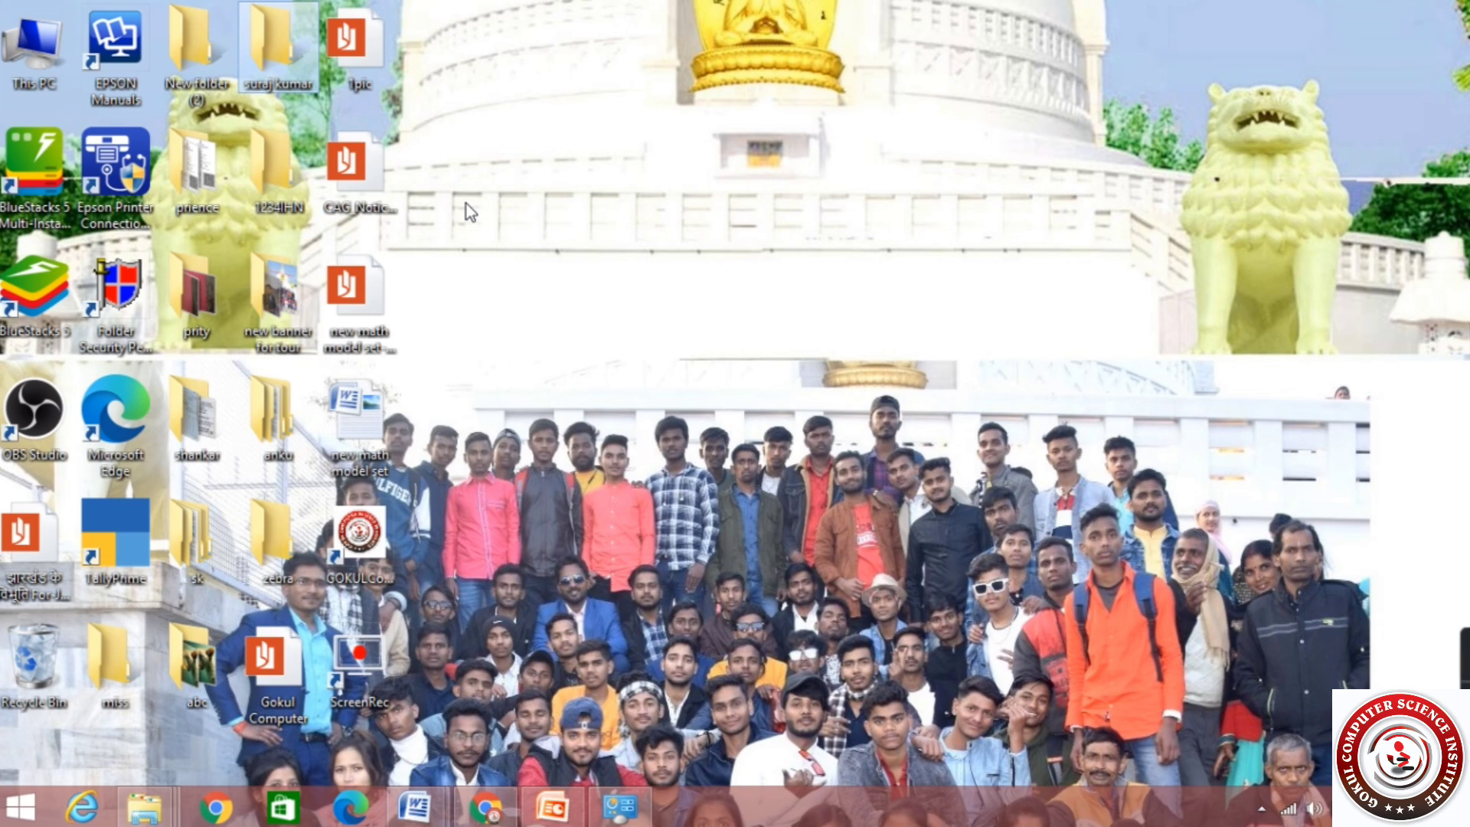
key(super+d)
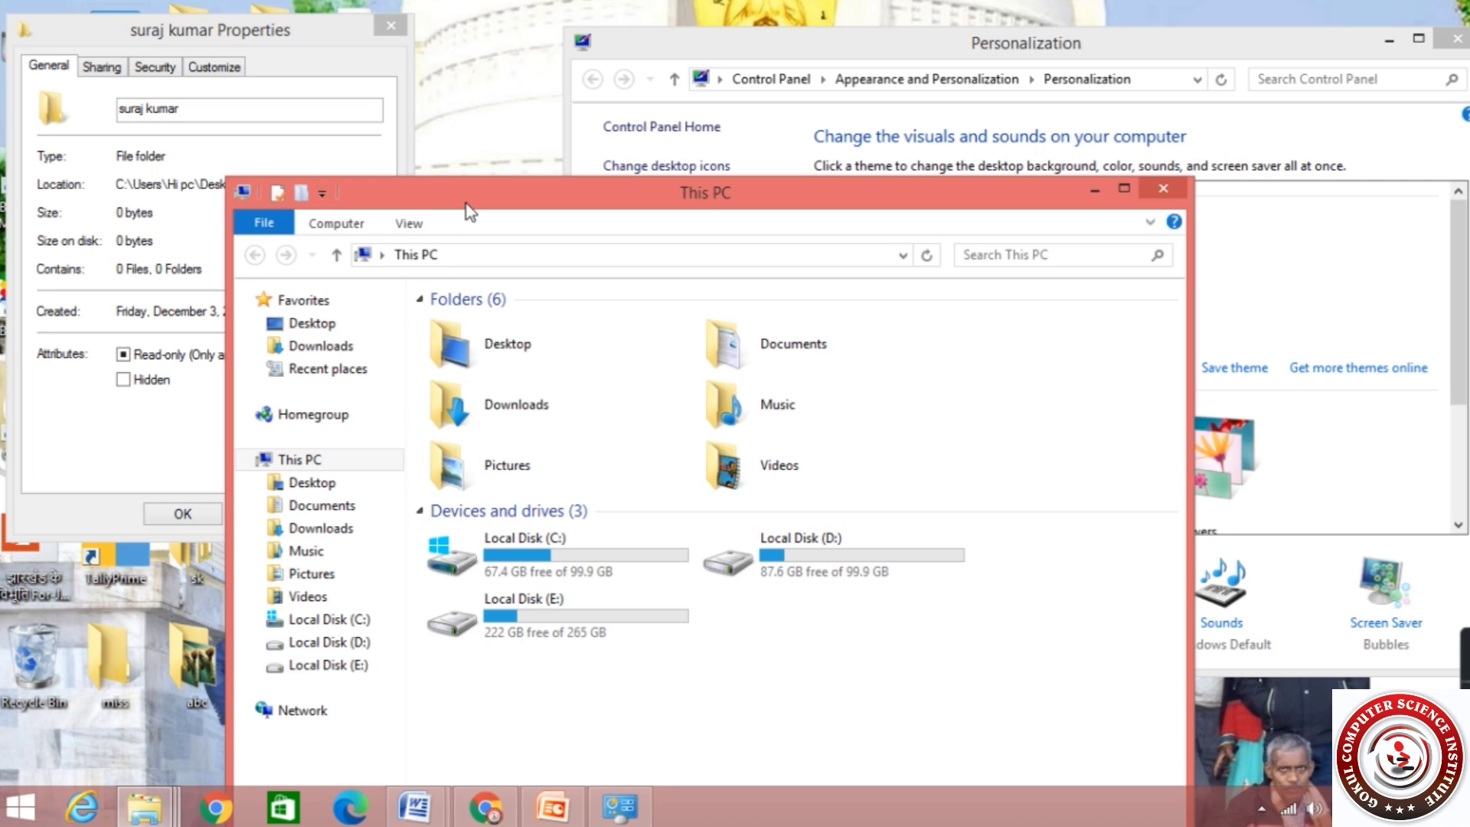
key(super+d)
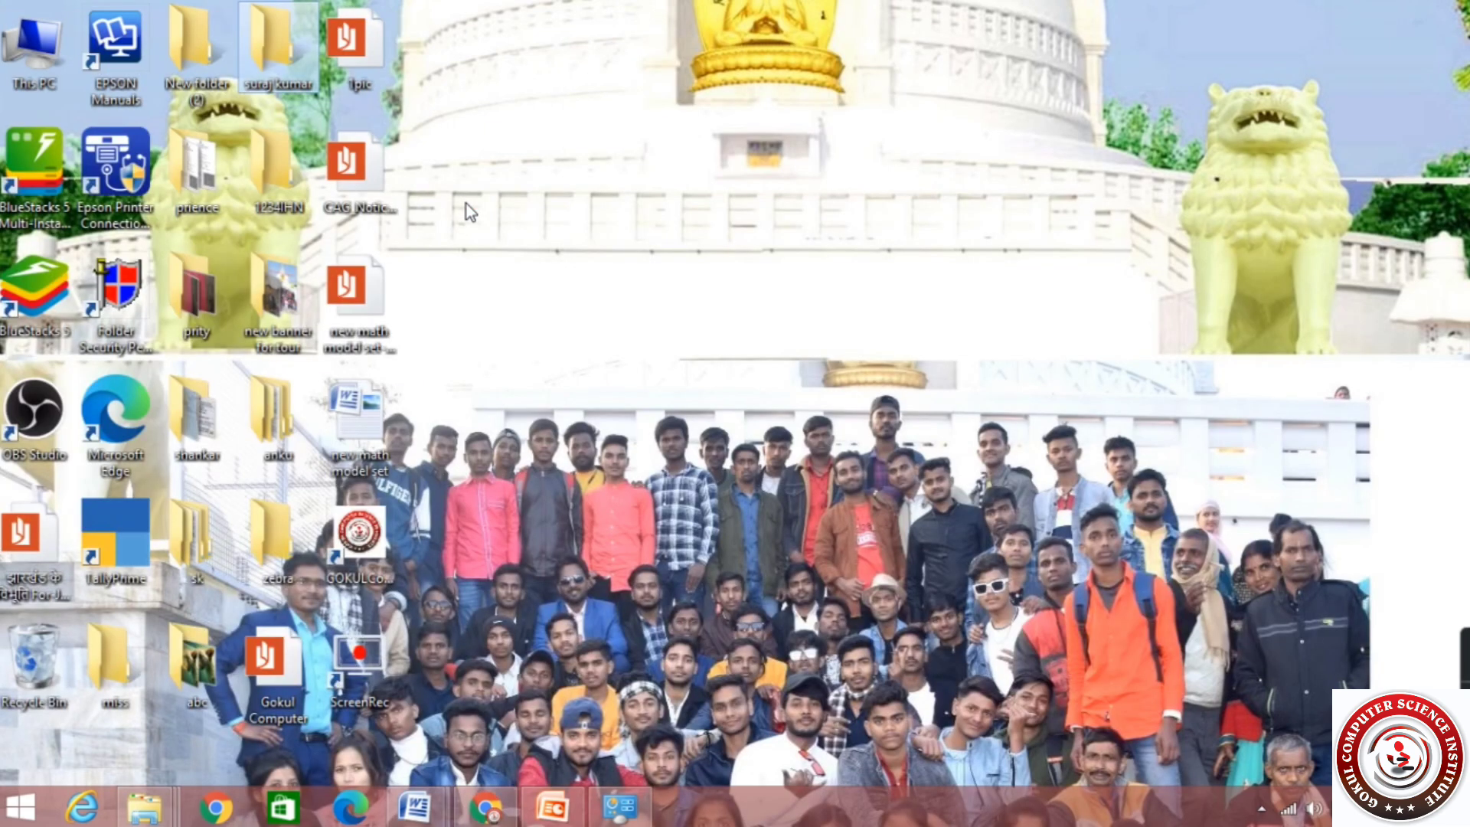
key(super+d)
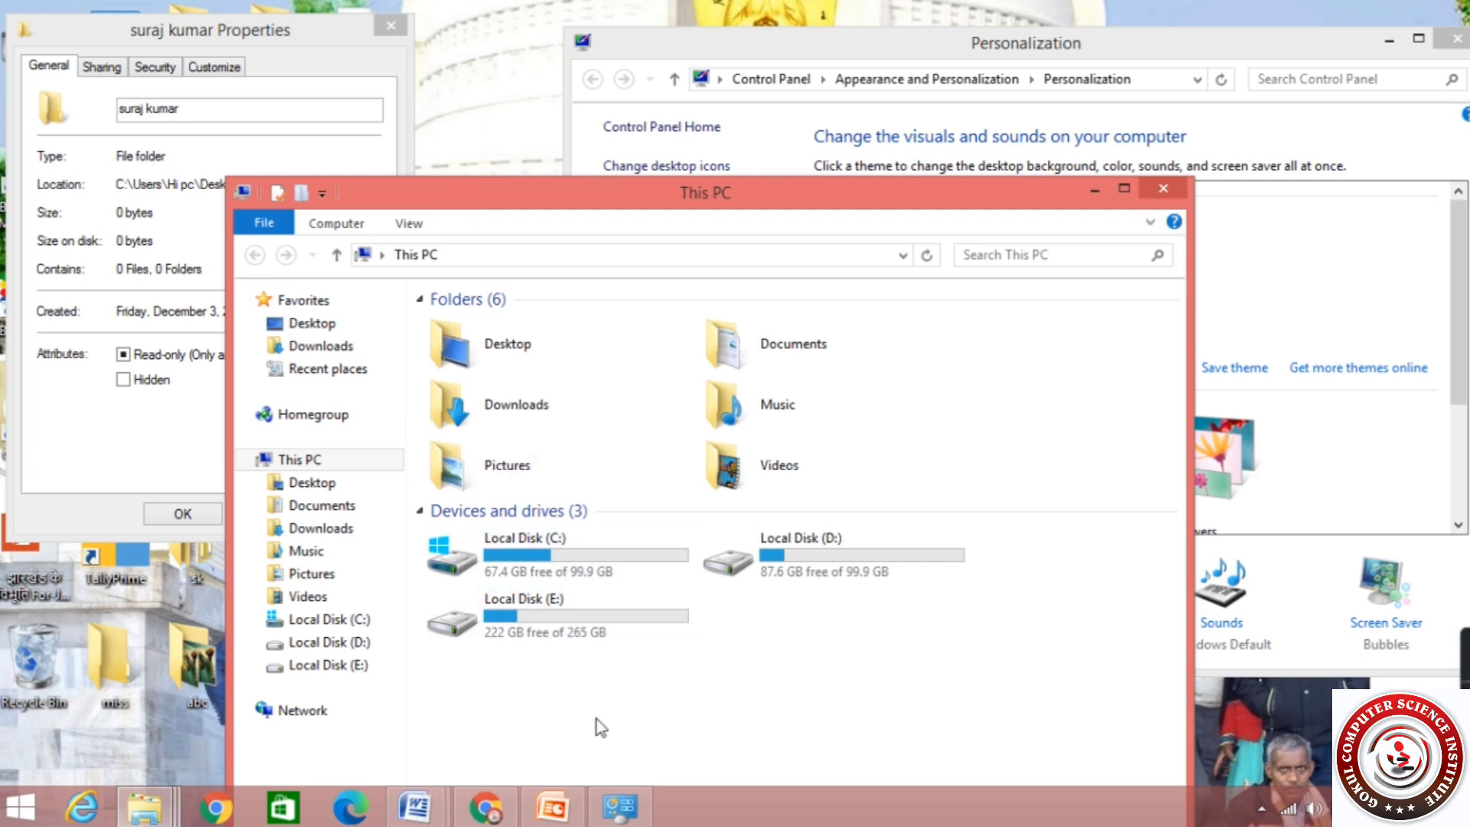
Step: Close the Personalization window, the This PC window and the folder properties dialog
click(609, 813)
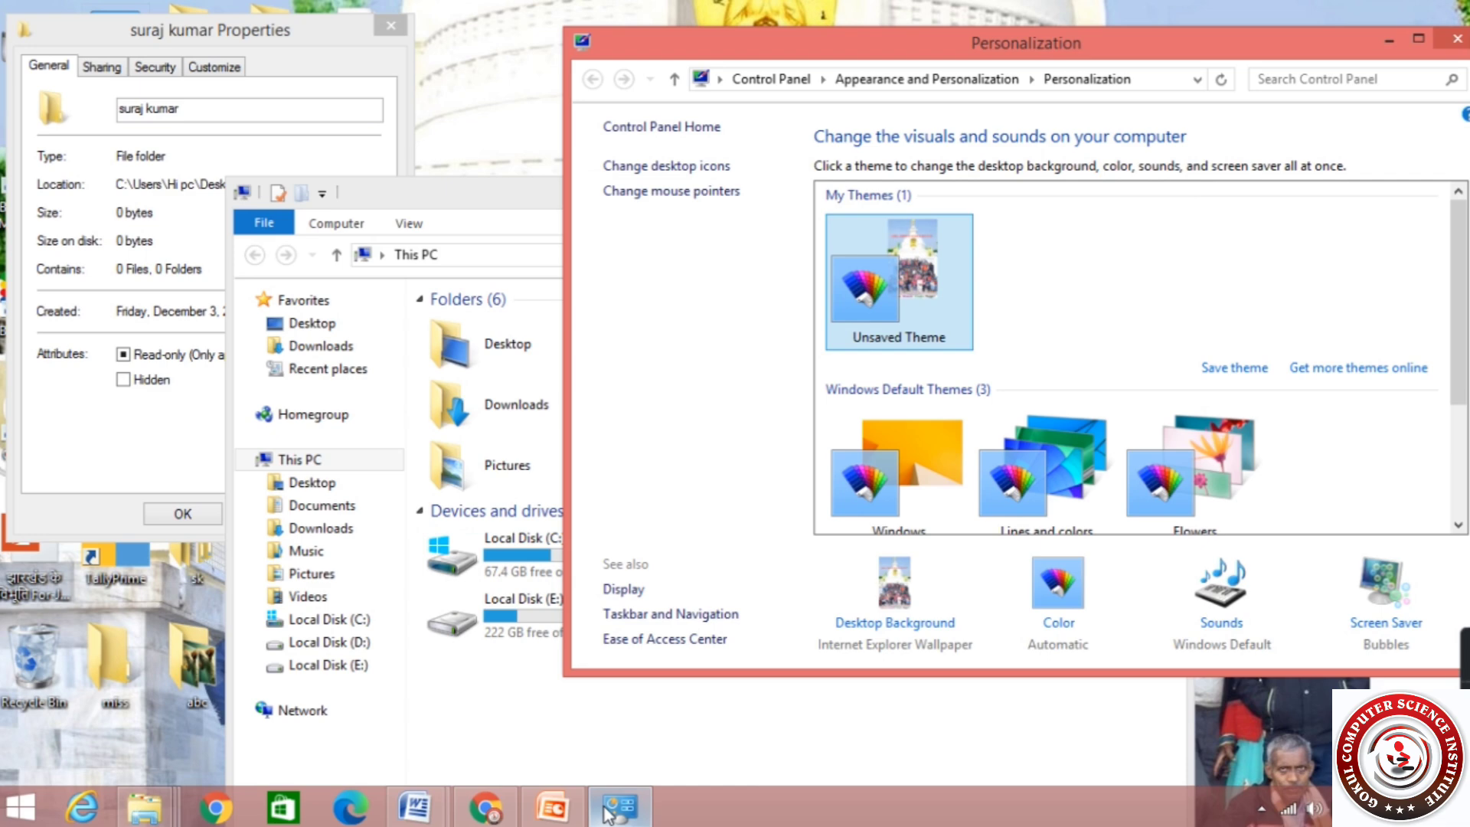
click(1456, 38)
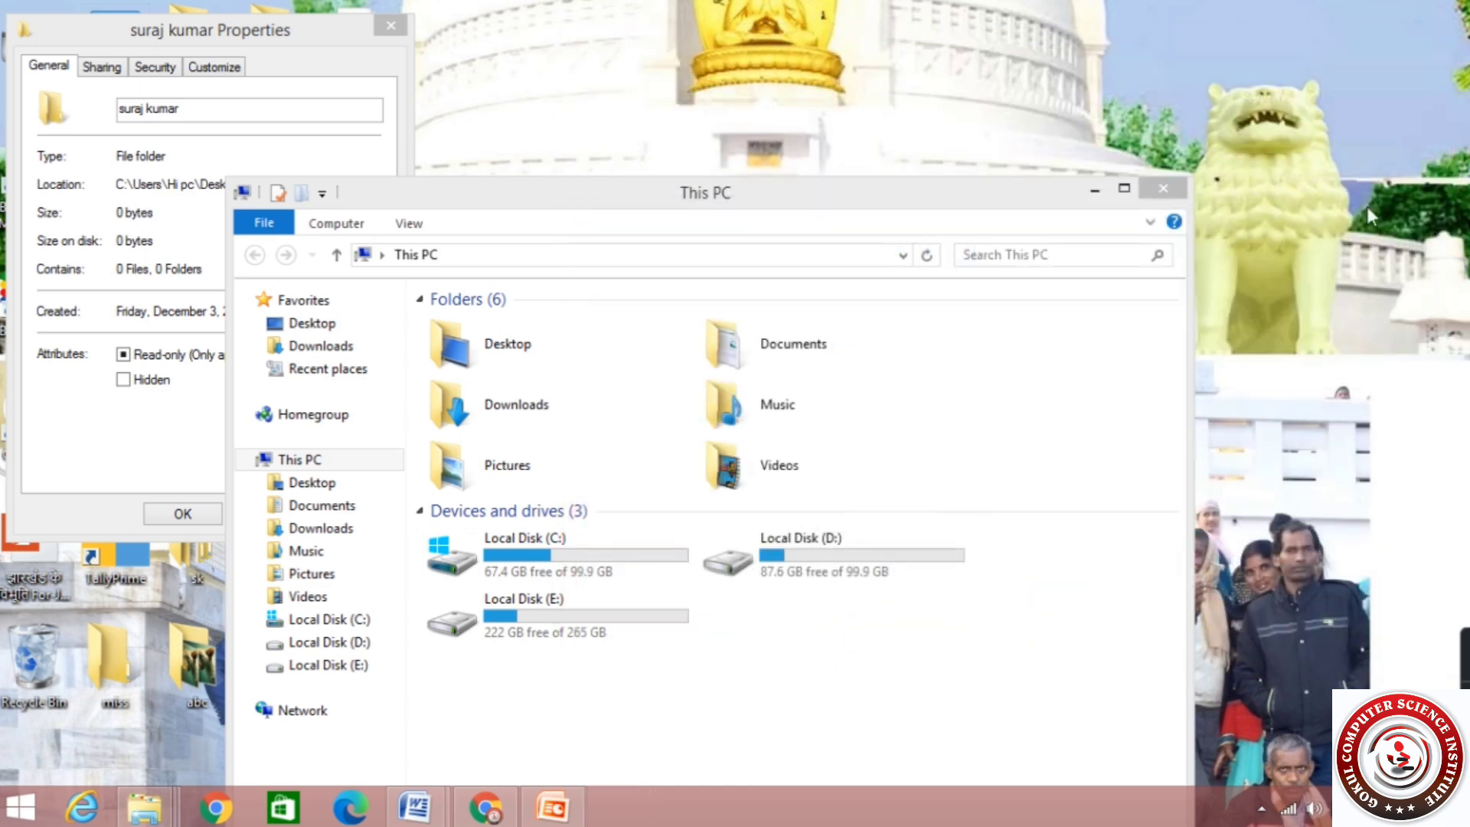
click(1163, 188)
click(390, 25)
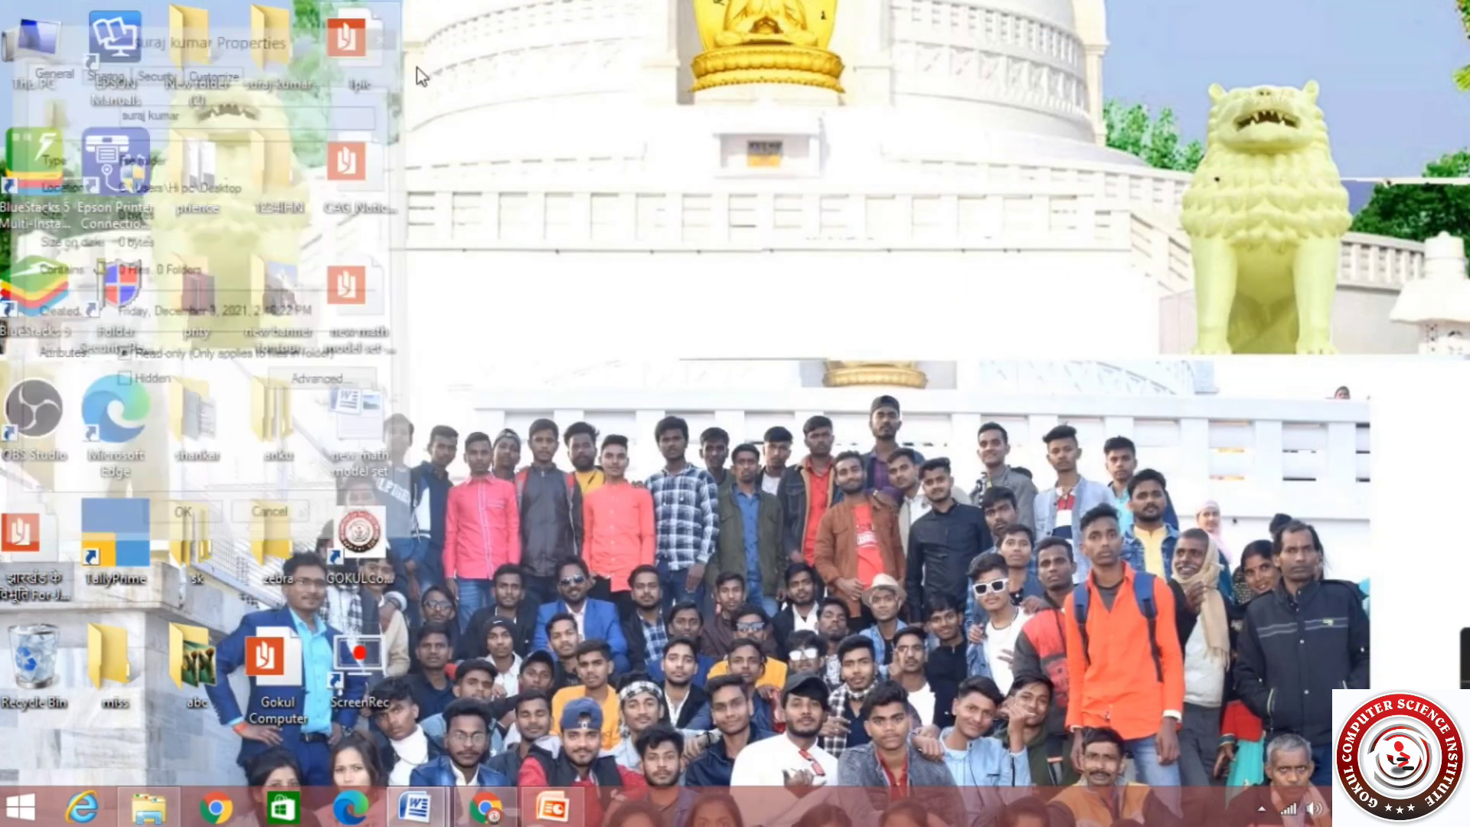
Step: Switch back to the PowerPoint shortcut slide and cancel the Shut Down Windows dialog
click(572, 777)
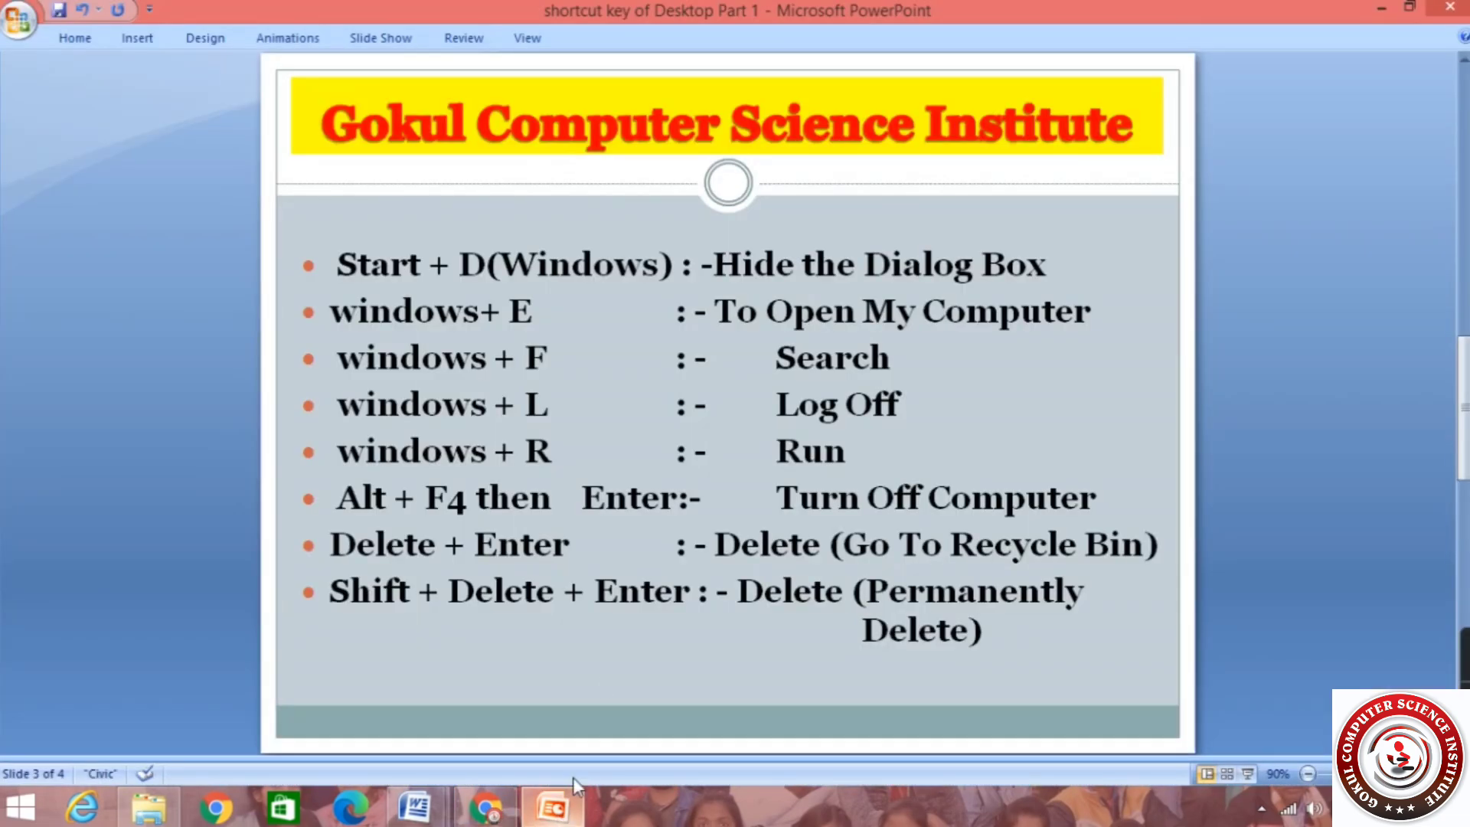
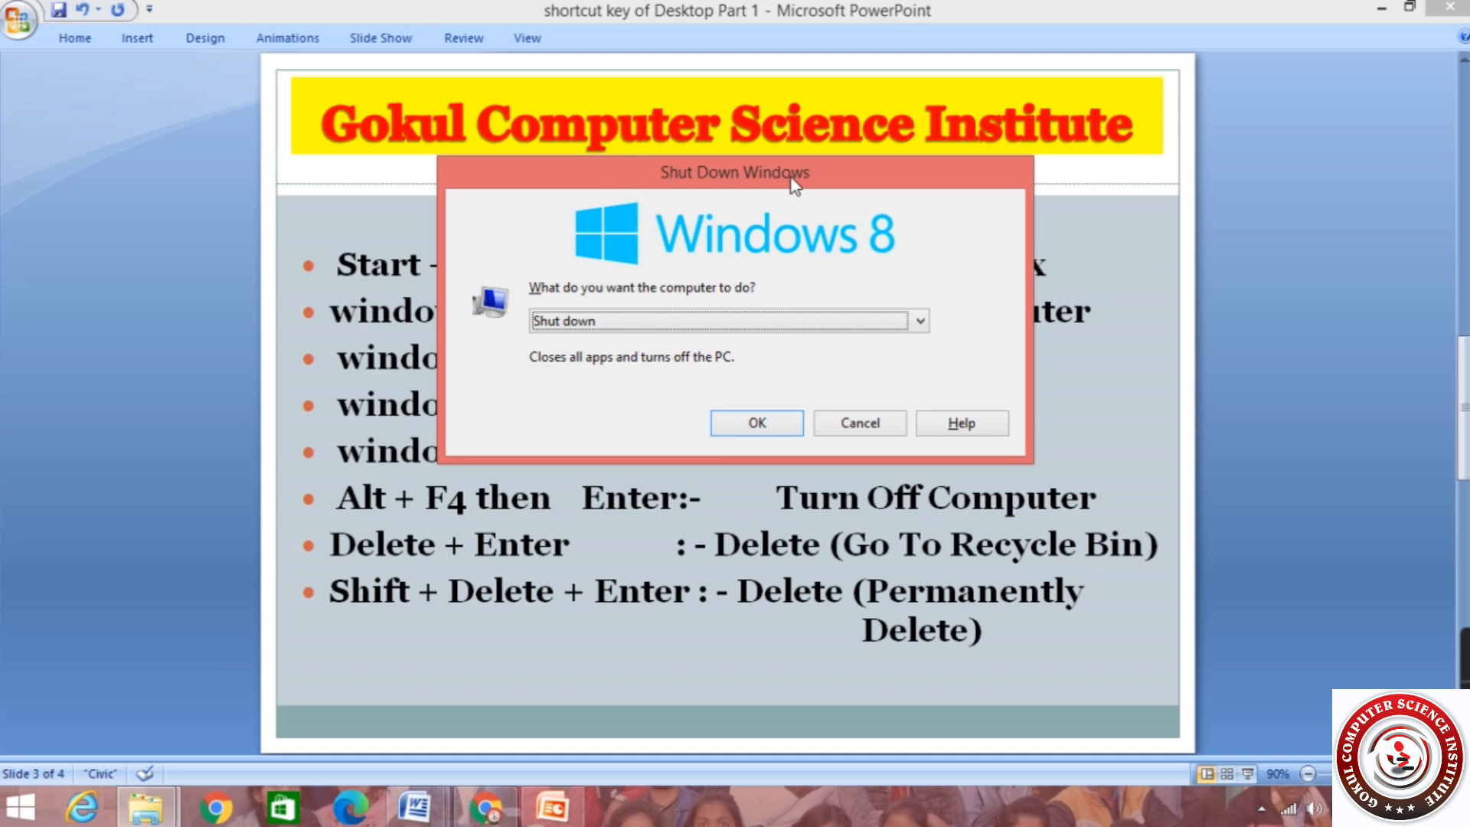
click(865, 423)
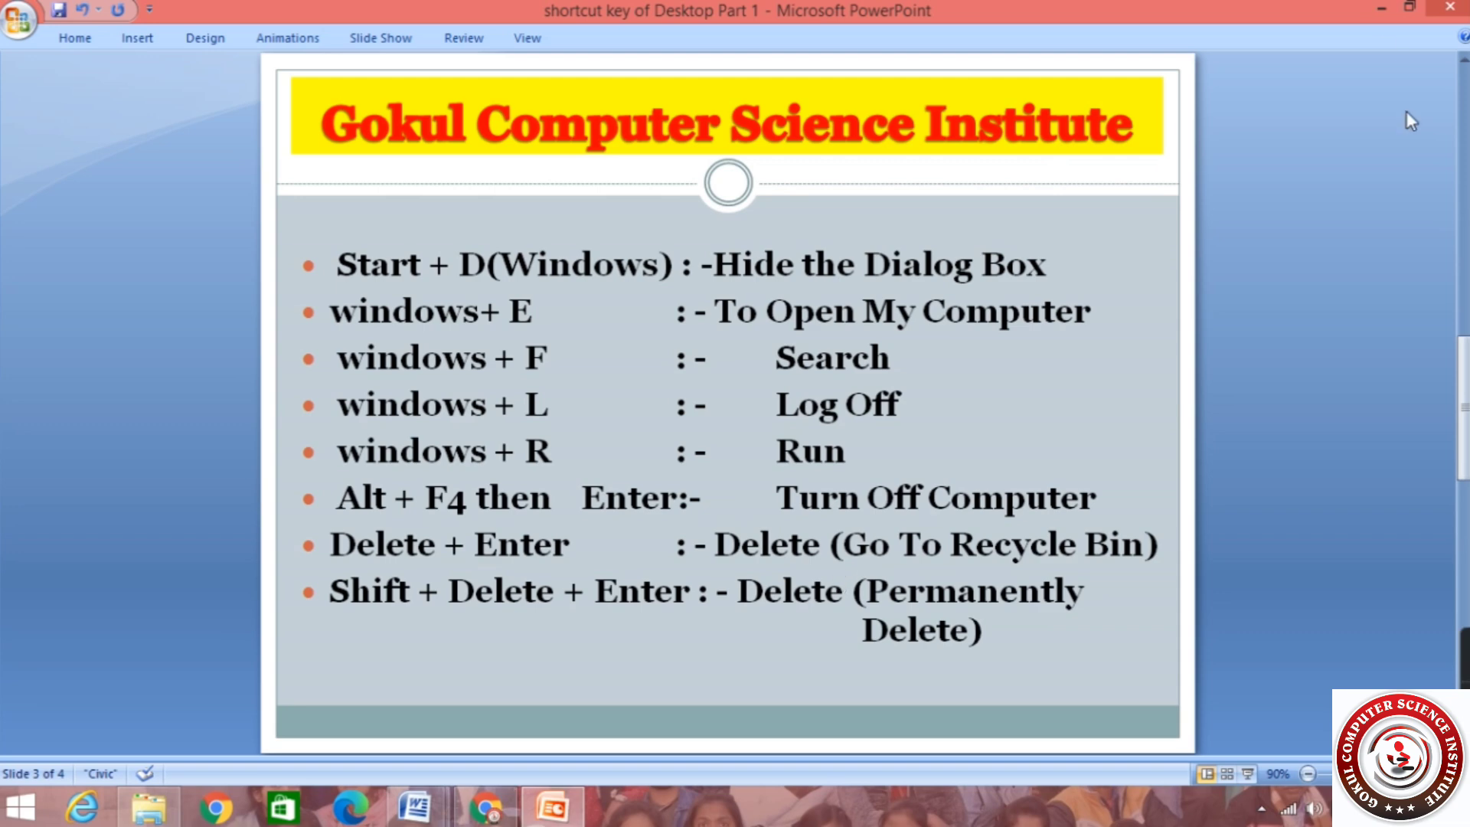
Step: Minimize the presentation, enlarge the desktop icons and delete the "new math model set" Word document from the desktop
click(1382, 8)
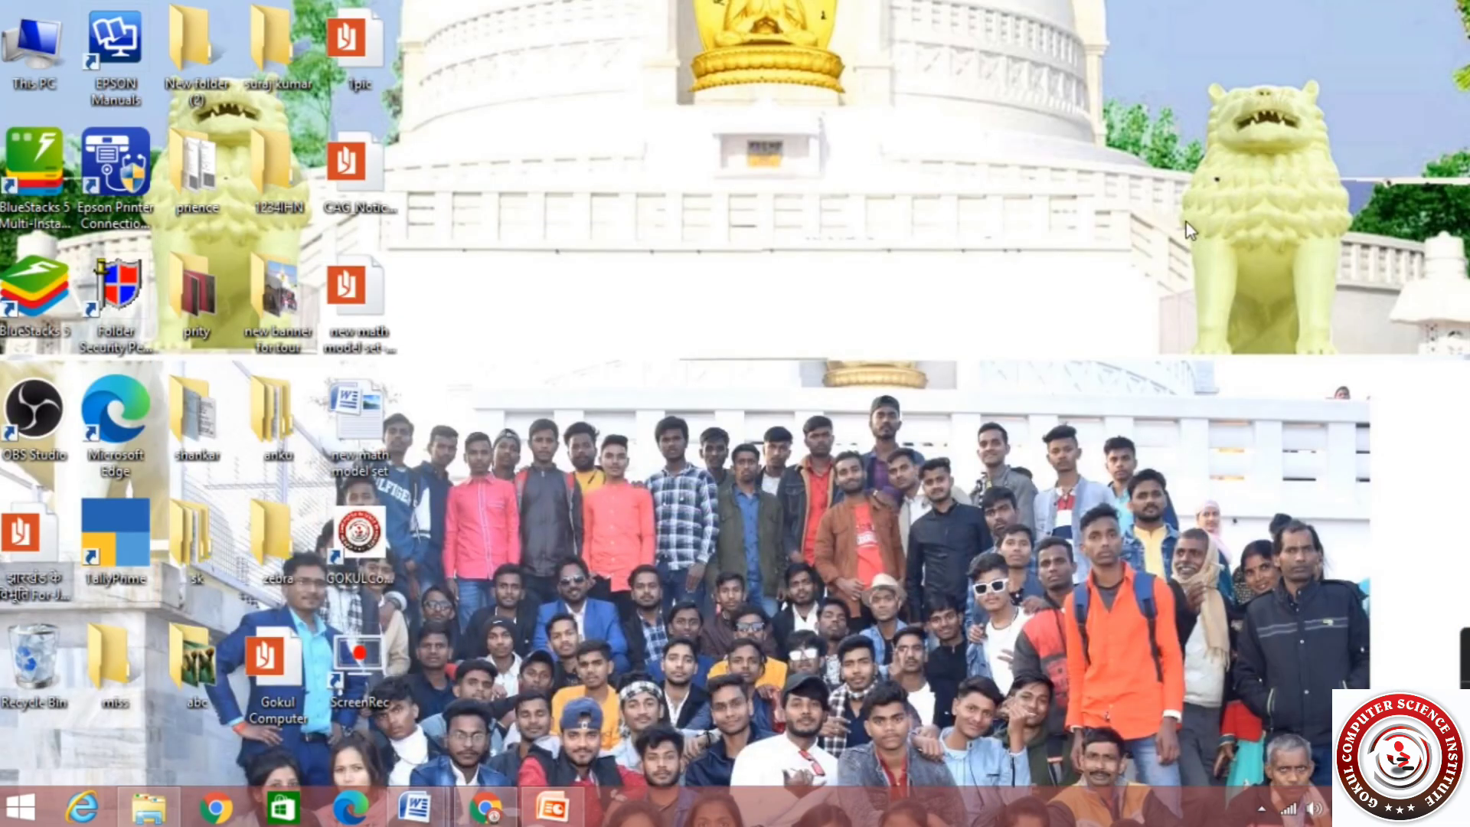
click(377, 433)
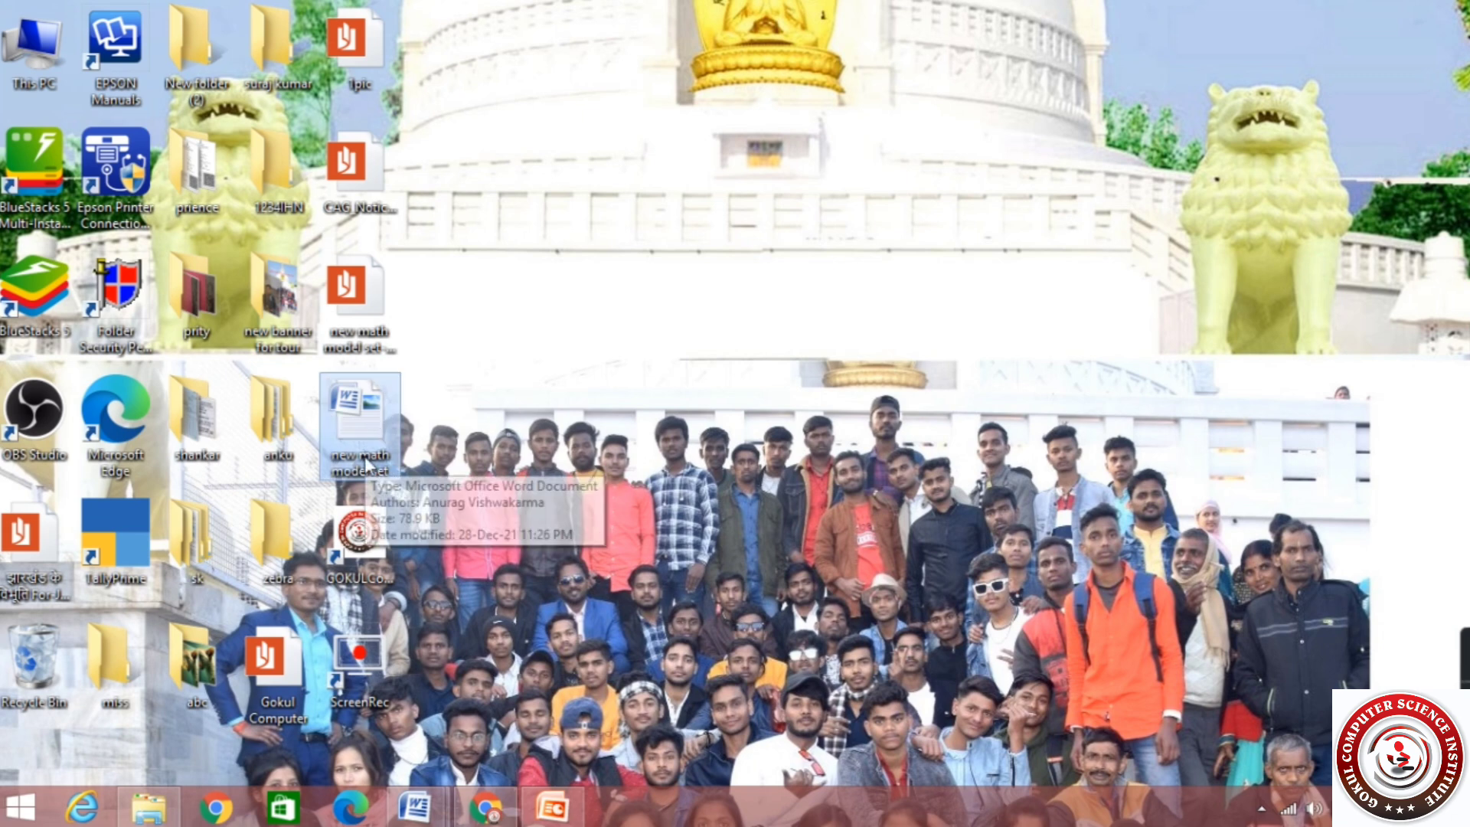
scroll(365, 459, up, 1)
scroll(365, 458, up, 1)
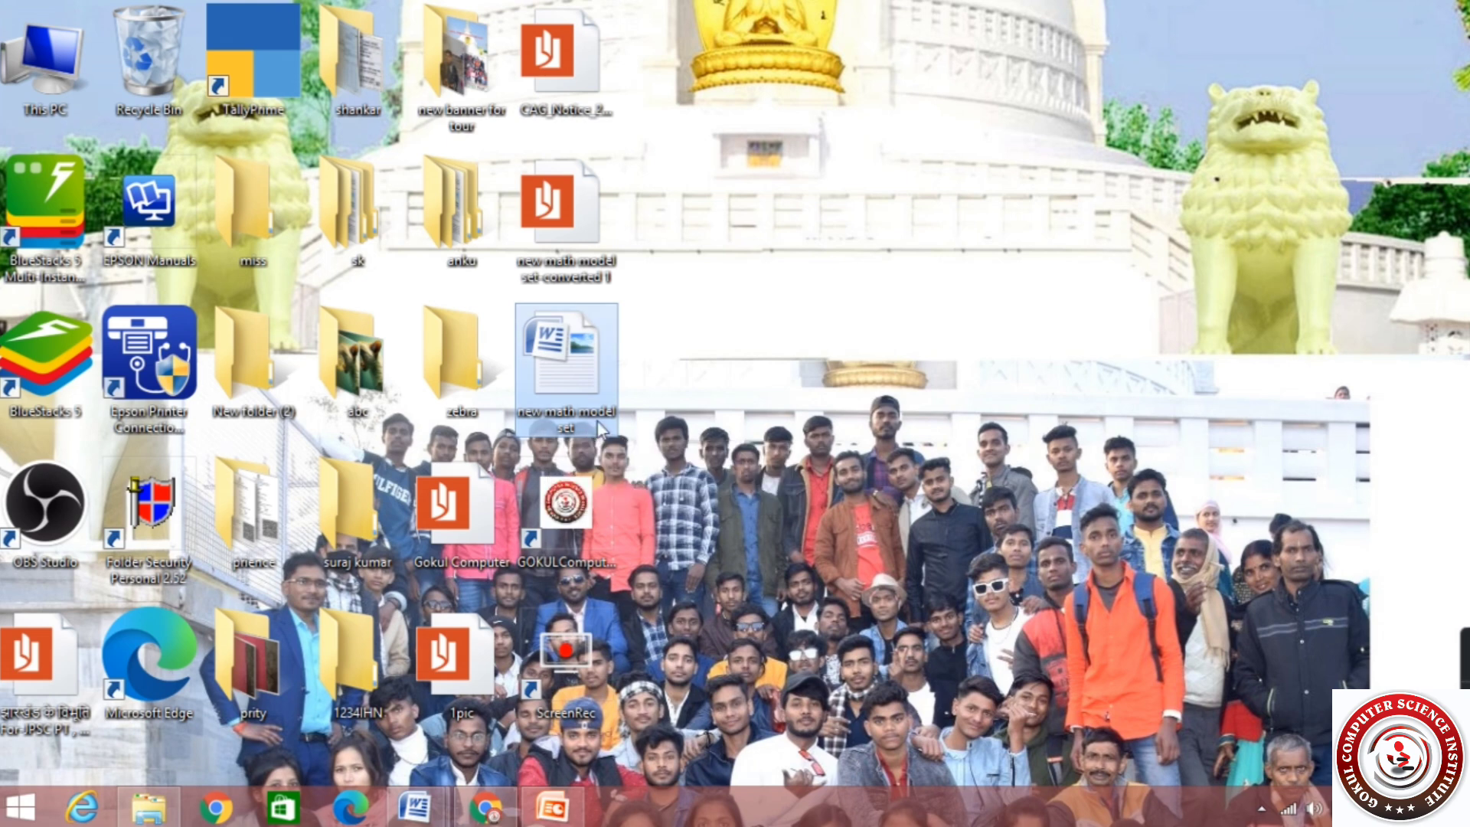
right_click(569, 381)
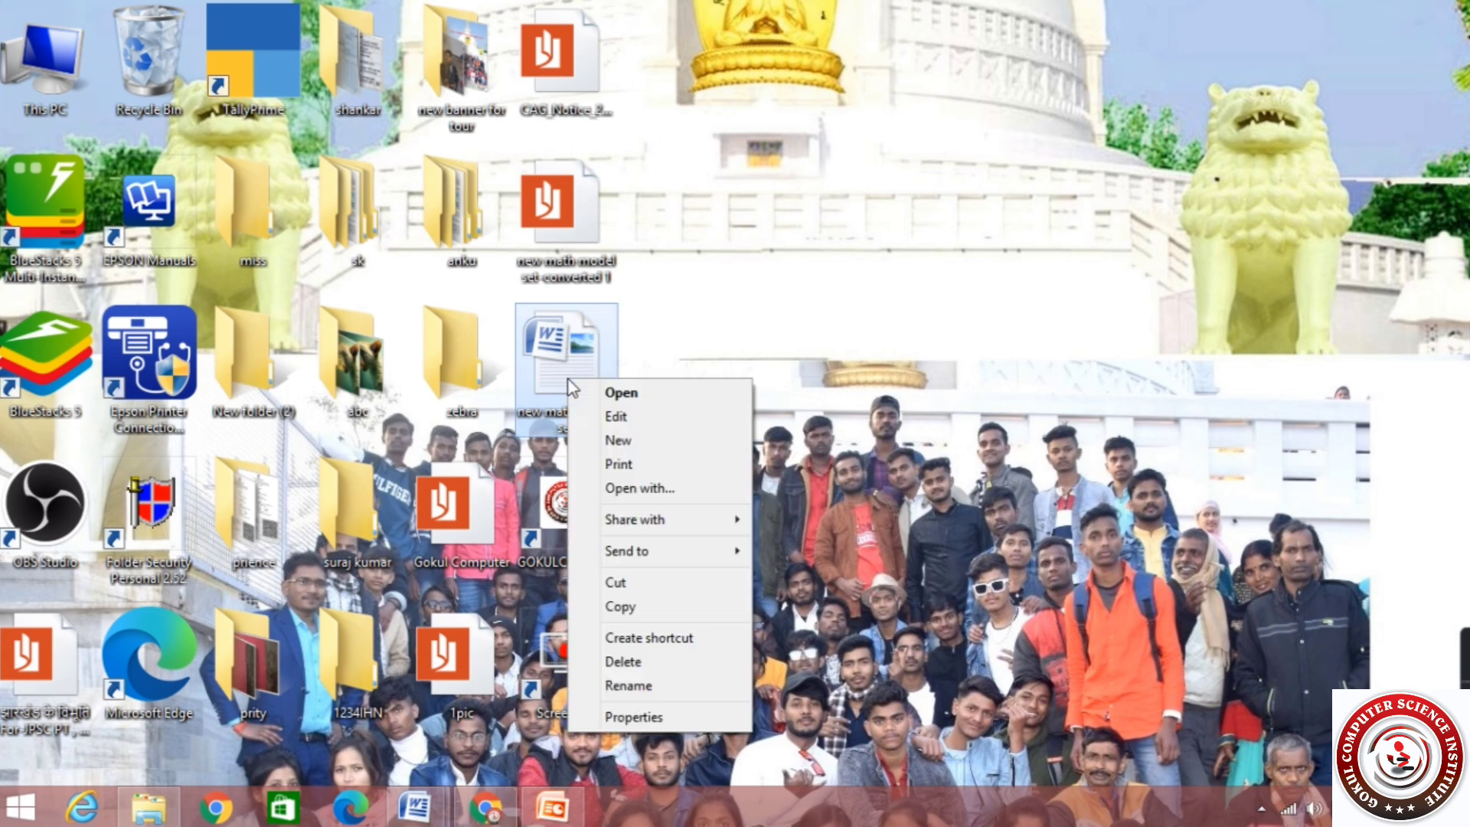
click(650, 671)
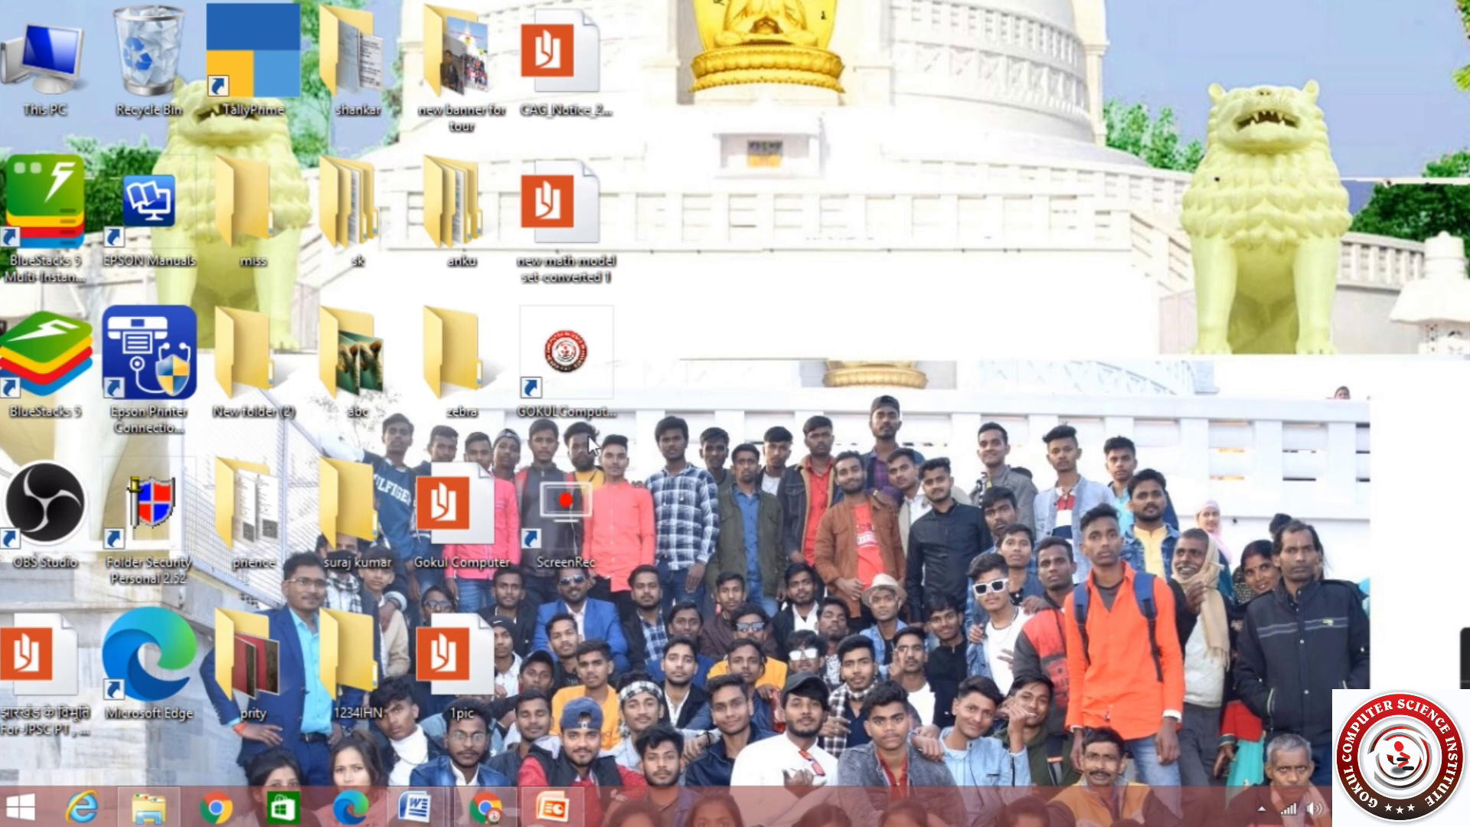
Step: Find the deleted "new math model set" Word document in the Recycle Bin and restore it to the desktop
double_click(153, 45)
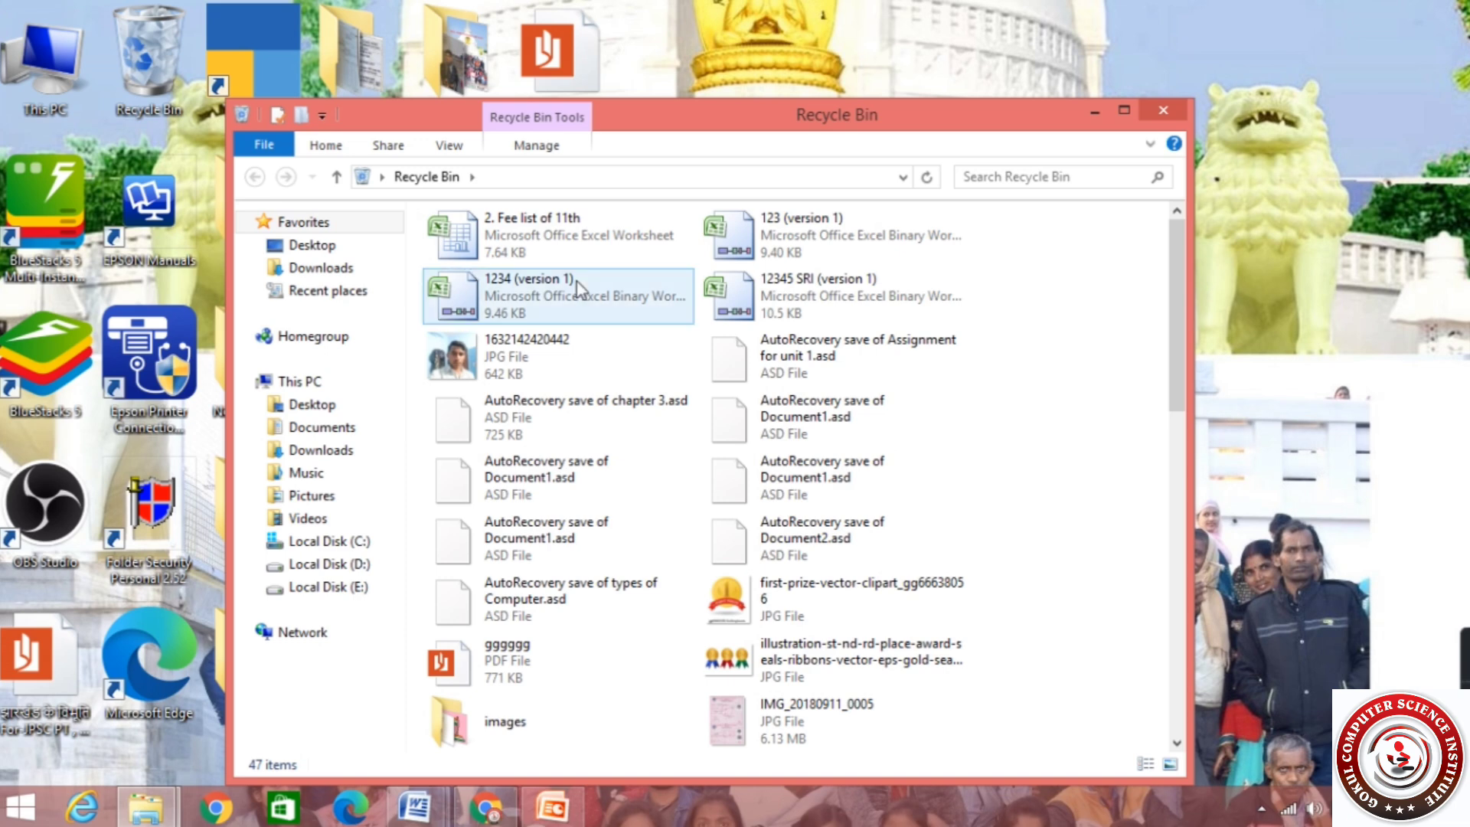
scroll(576, 282, down, 10)
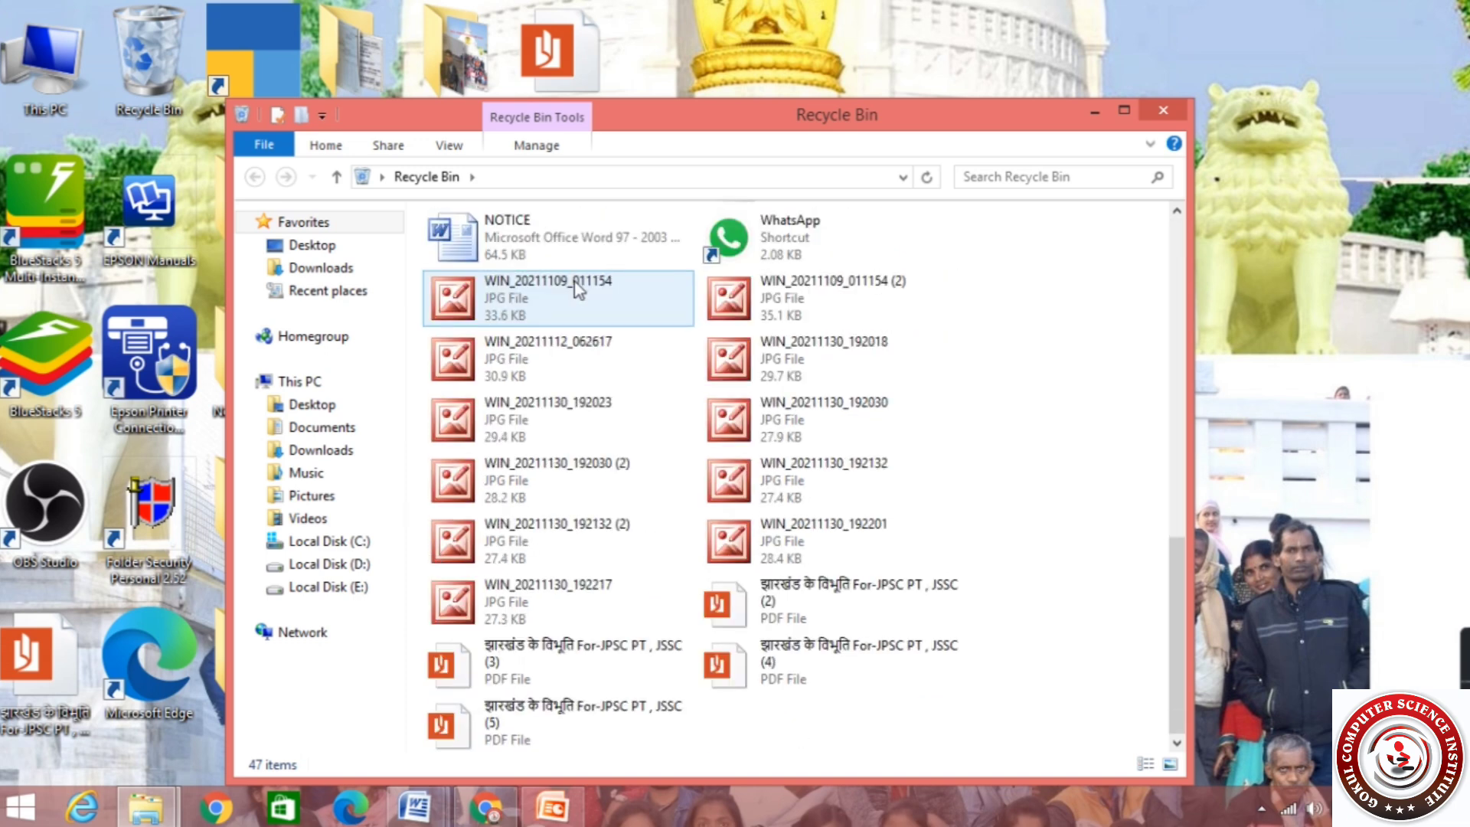
scroll(586, 314, up, 1)
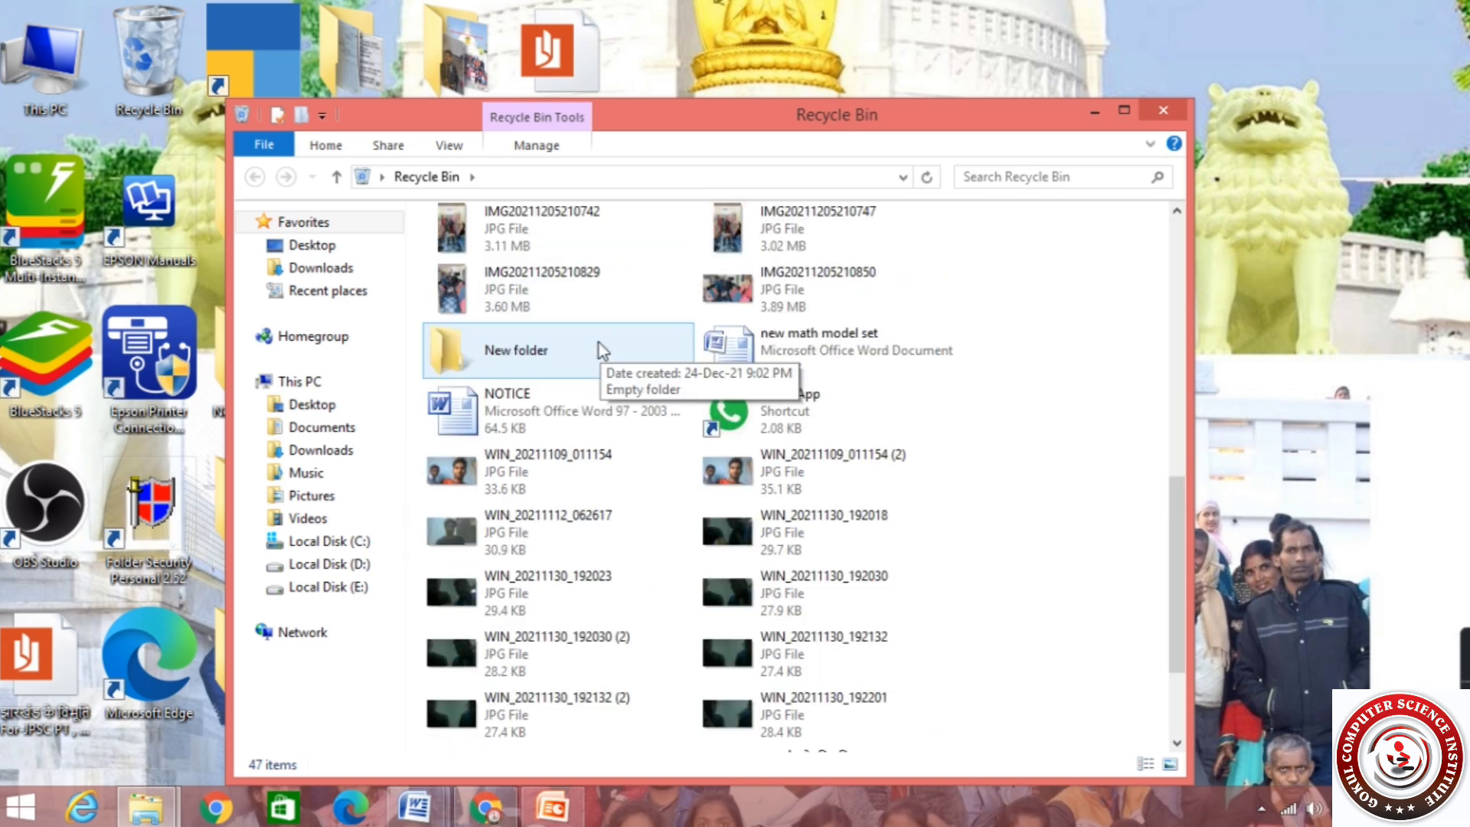
scroll(598, 343, up, 2)
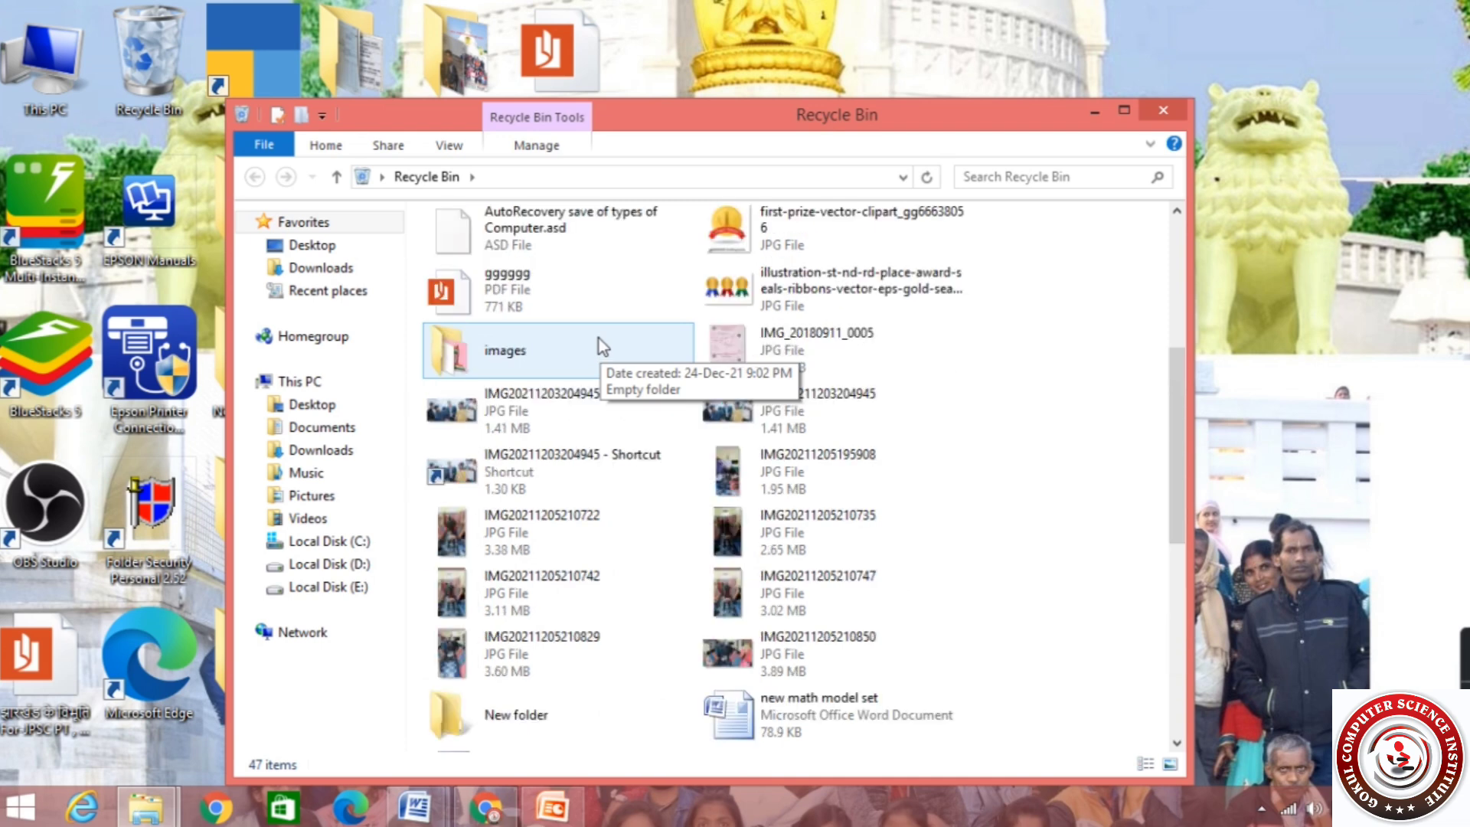
scroll(598, 341, up, 1)
scroll(598, 338, up, 1)
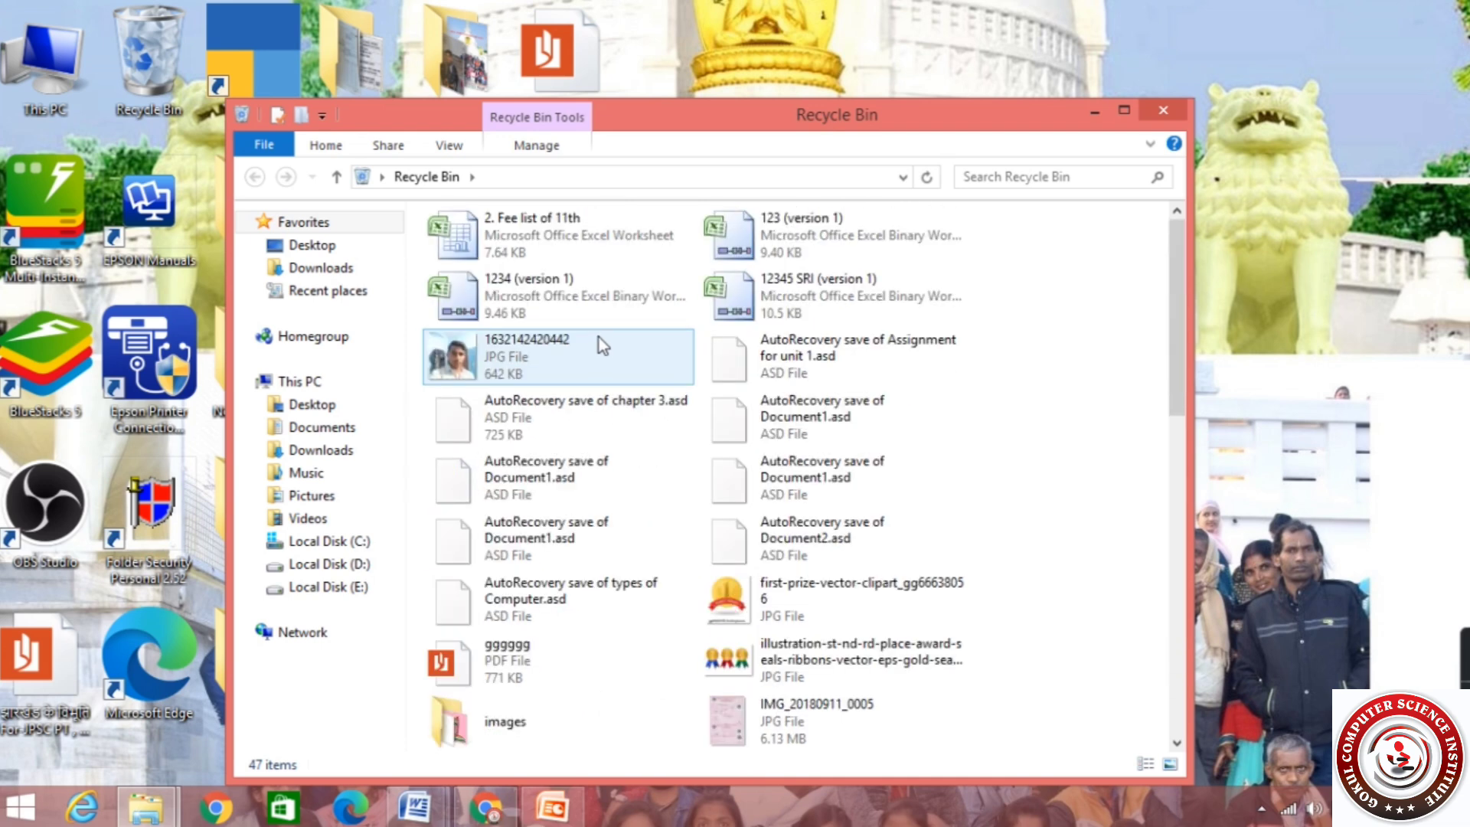
scroll(601, 345, down, 1)
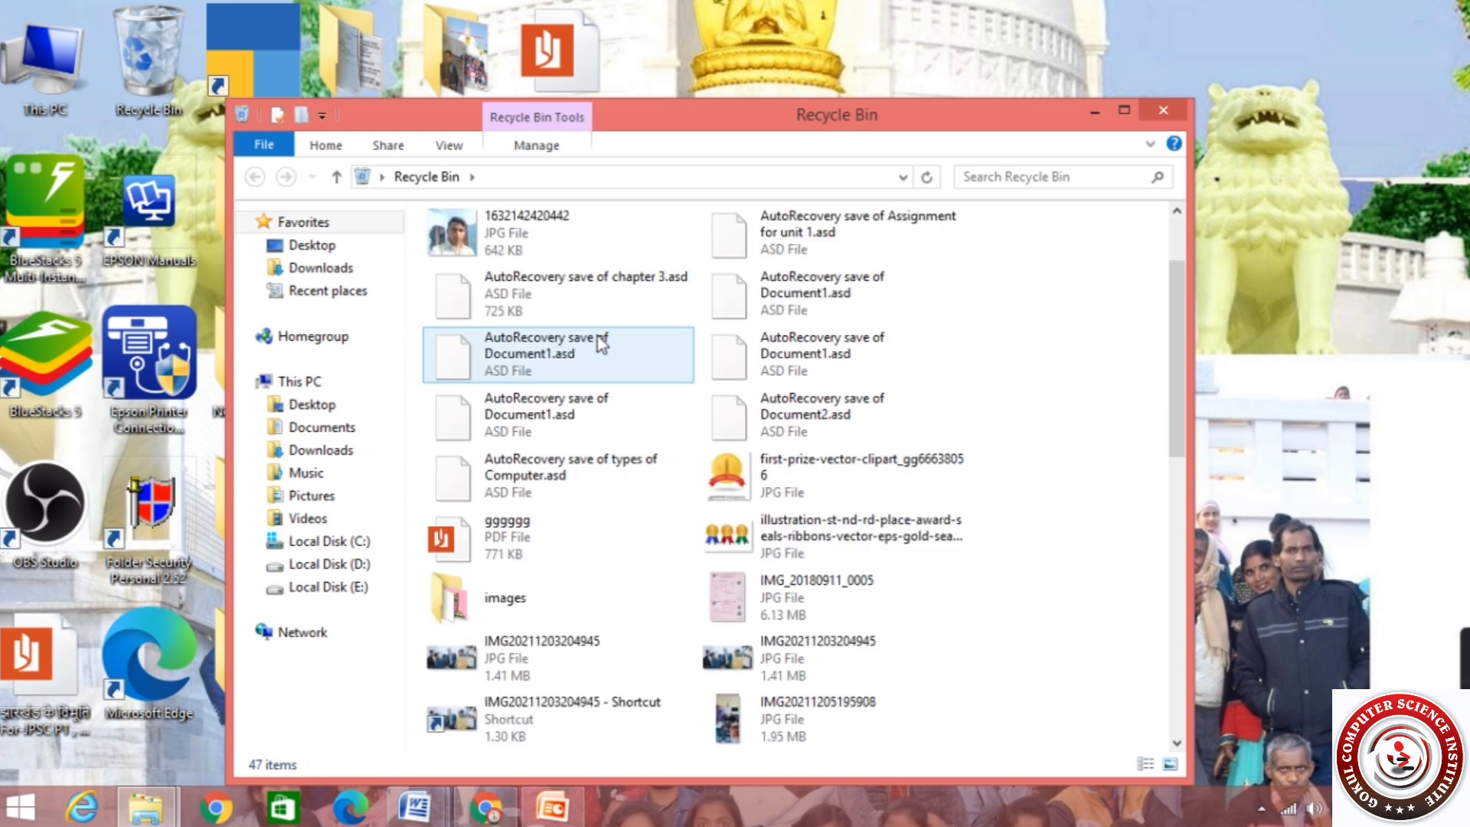
scroll(601, 344, down, 1)
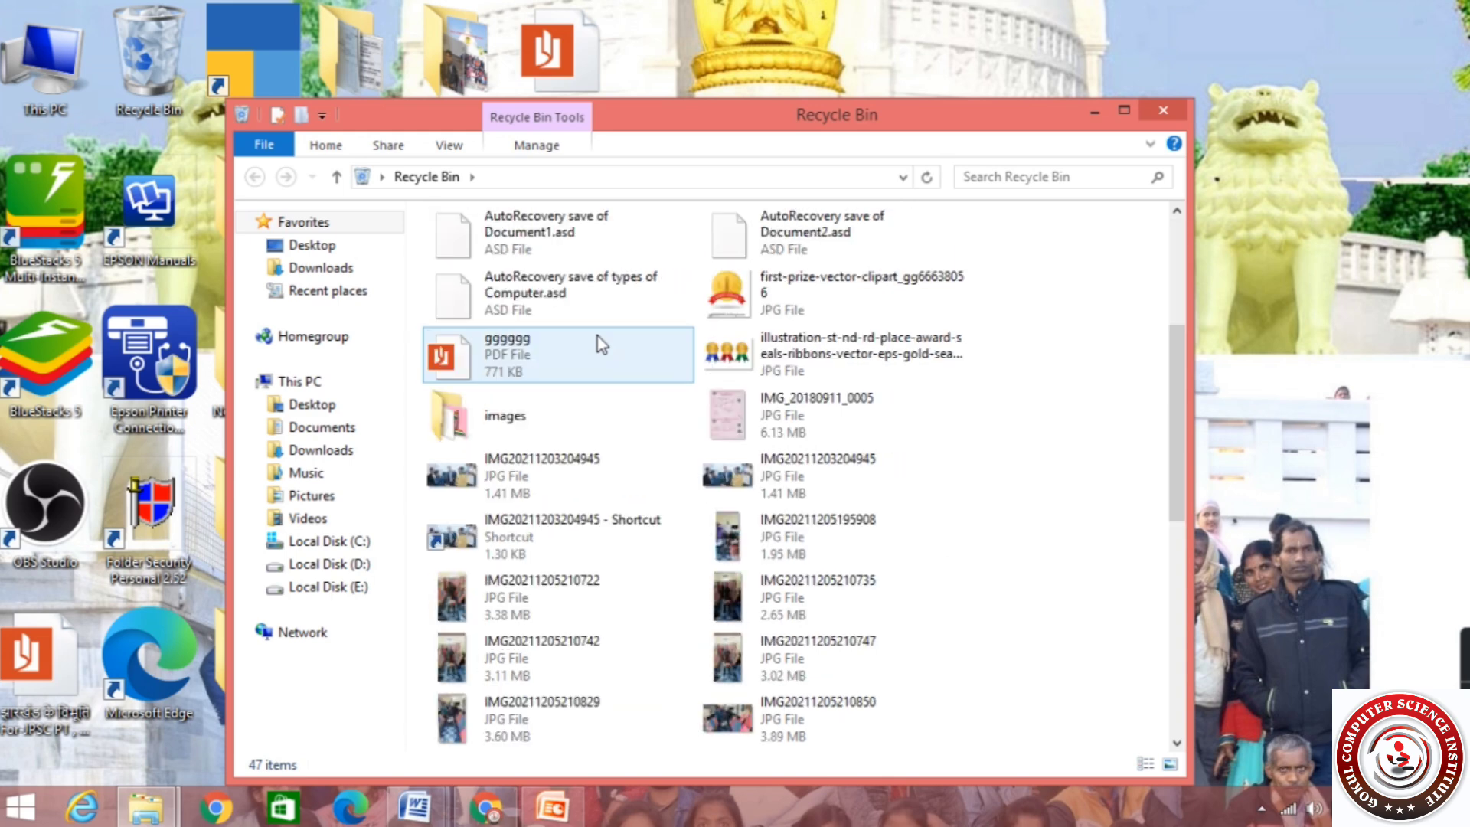
scroll(598, 334, down, 1)
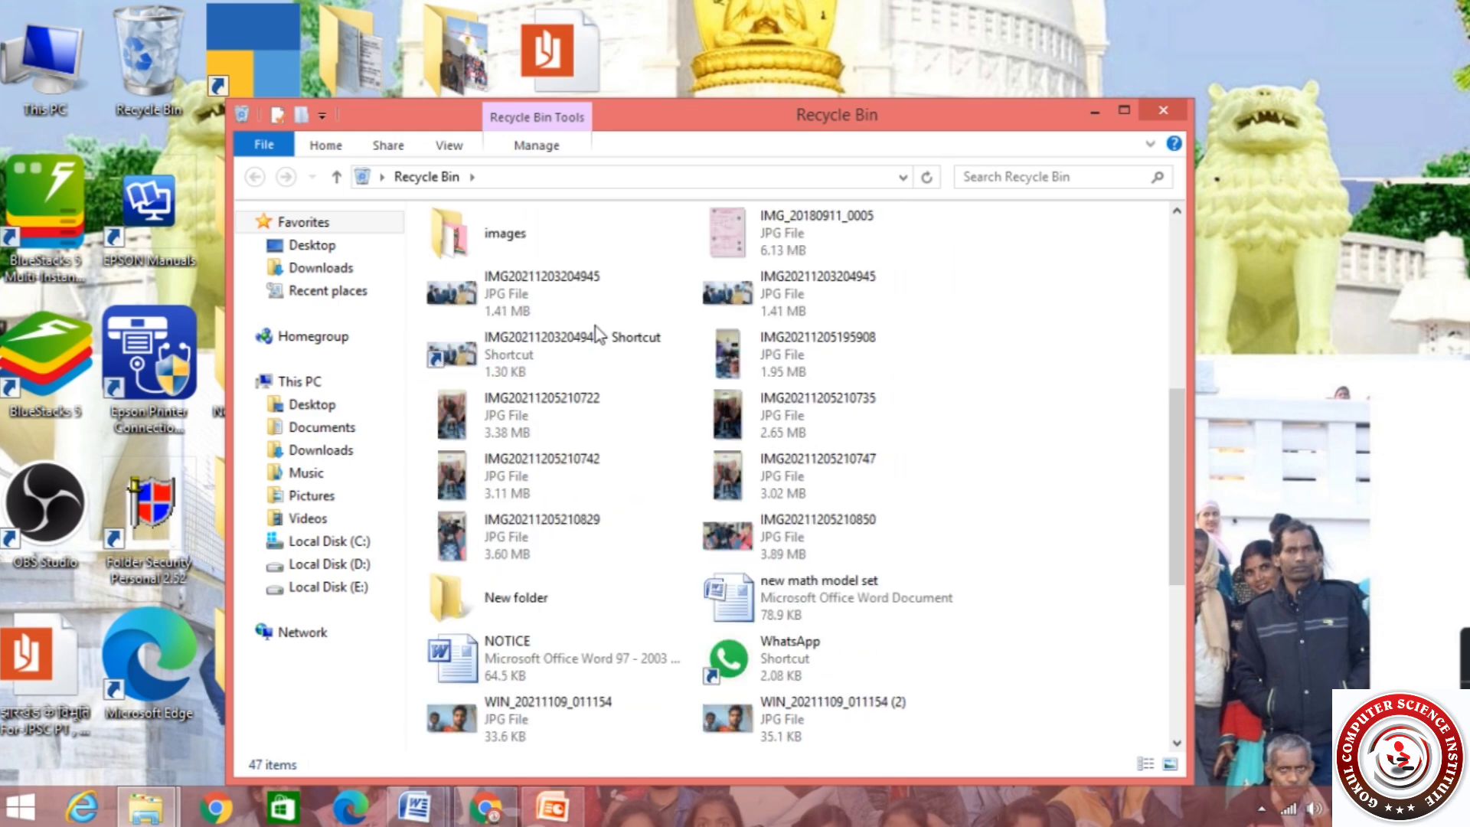
right_click(770, 609)
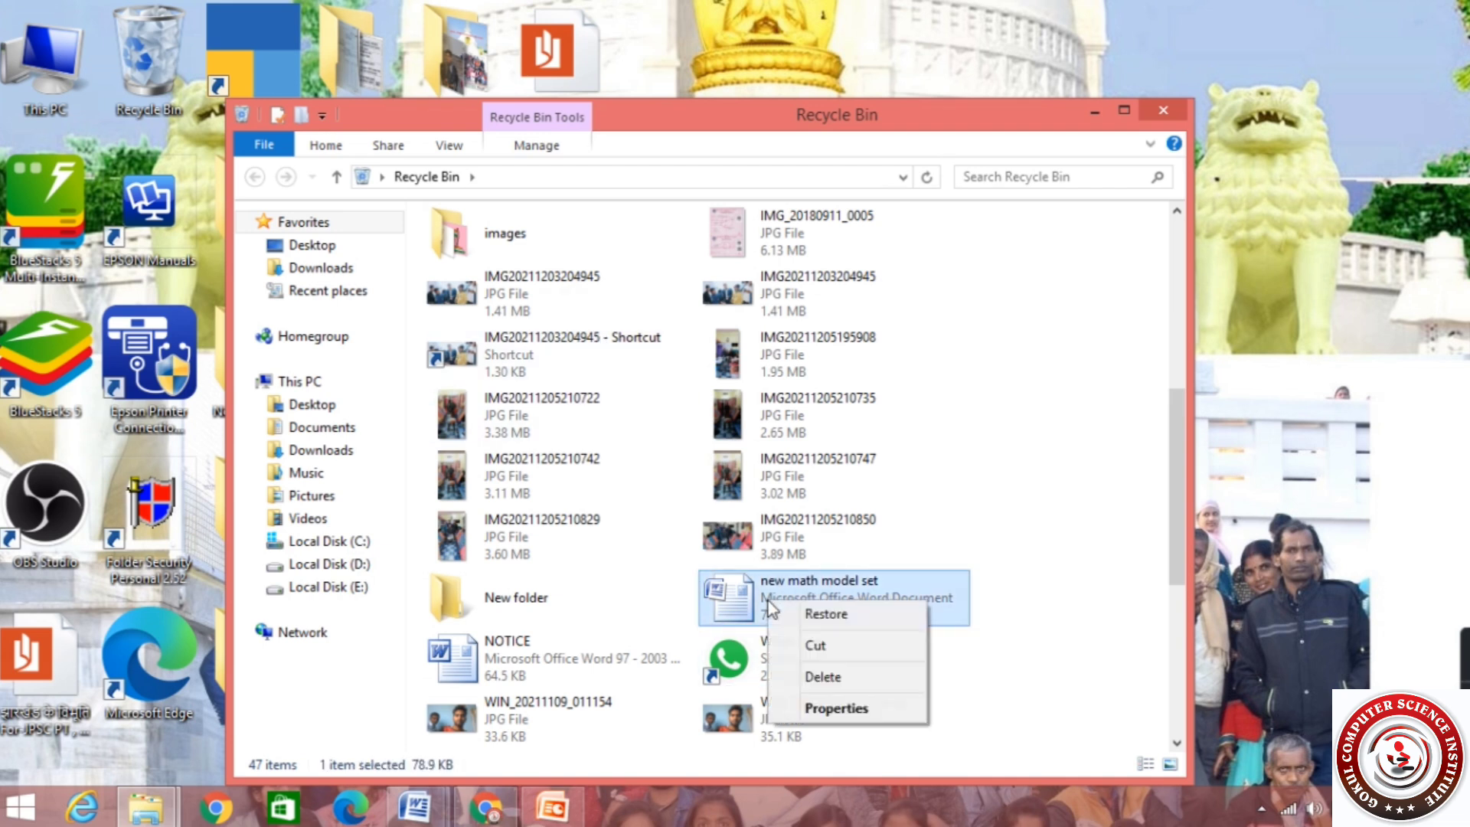
click(823, 614)
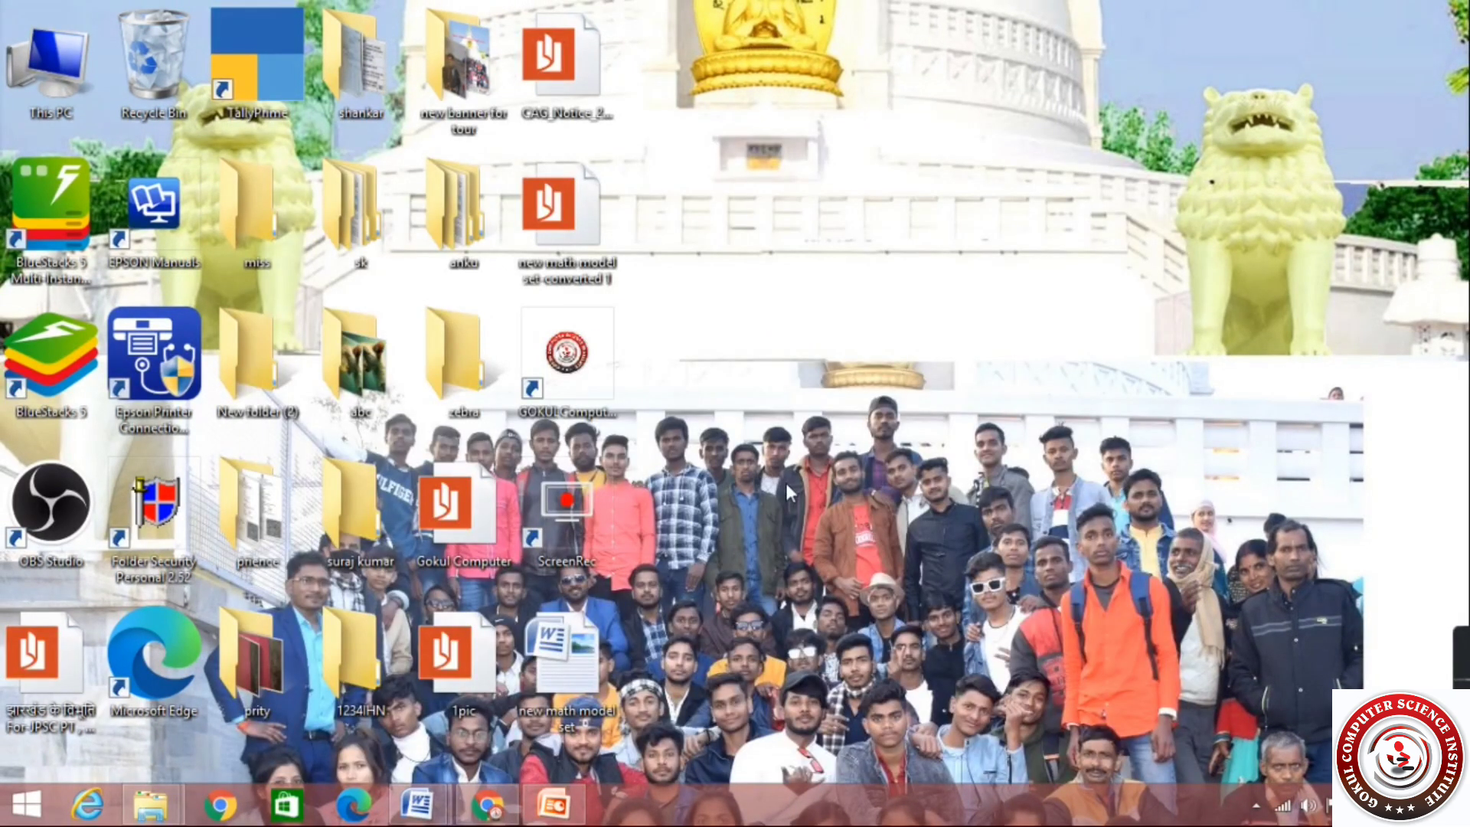
Step: Check the delete shortcuts on the PowerPoint slide and permanently delete the "new math model set" Word document from the desktop
click(592, 643)
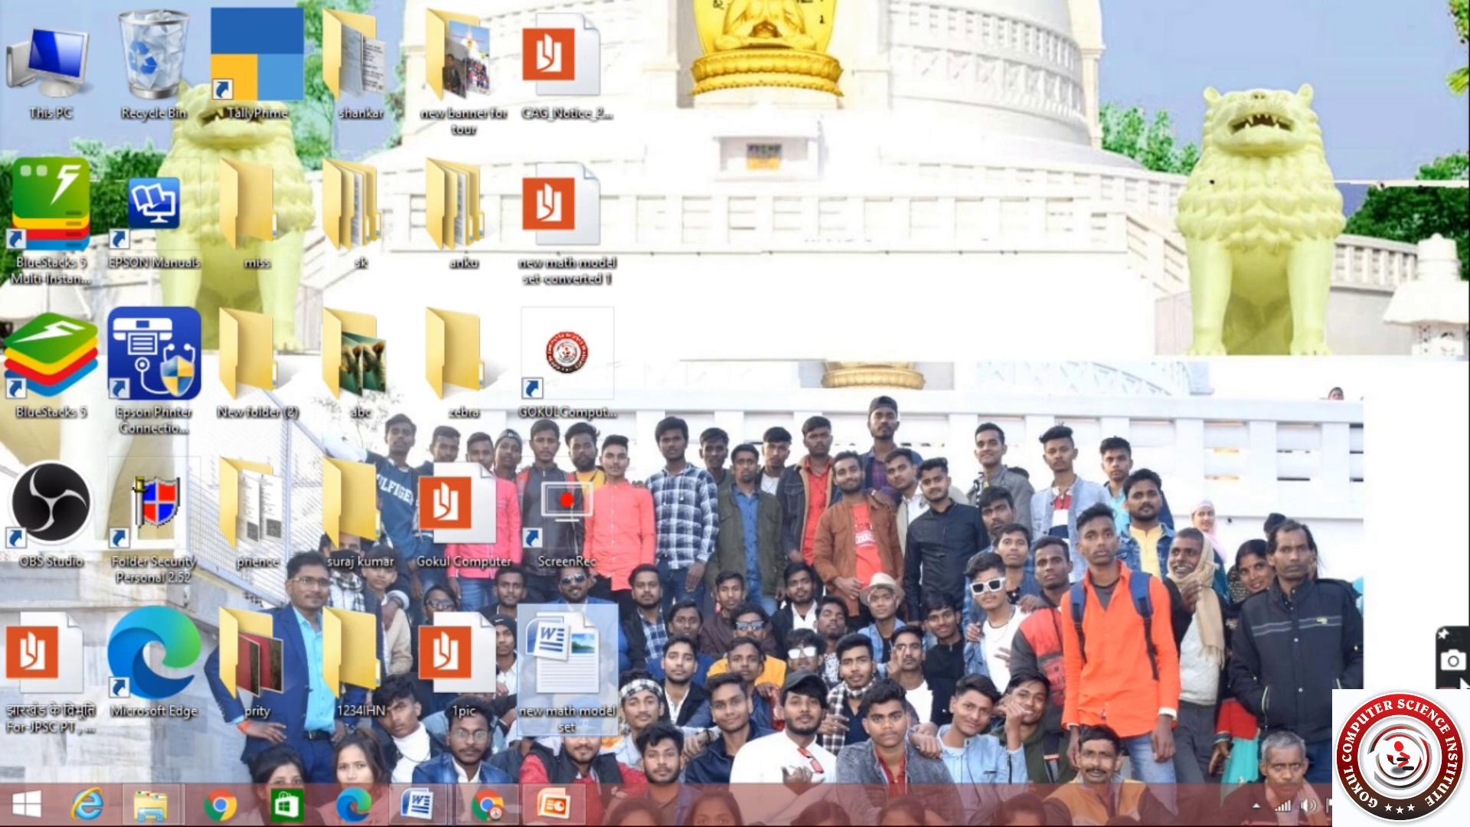
mouse_move(596, 662)
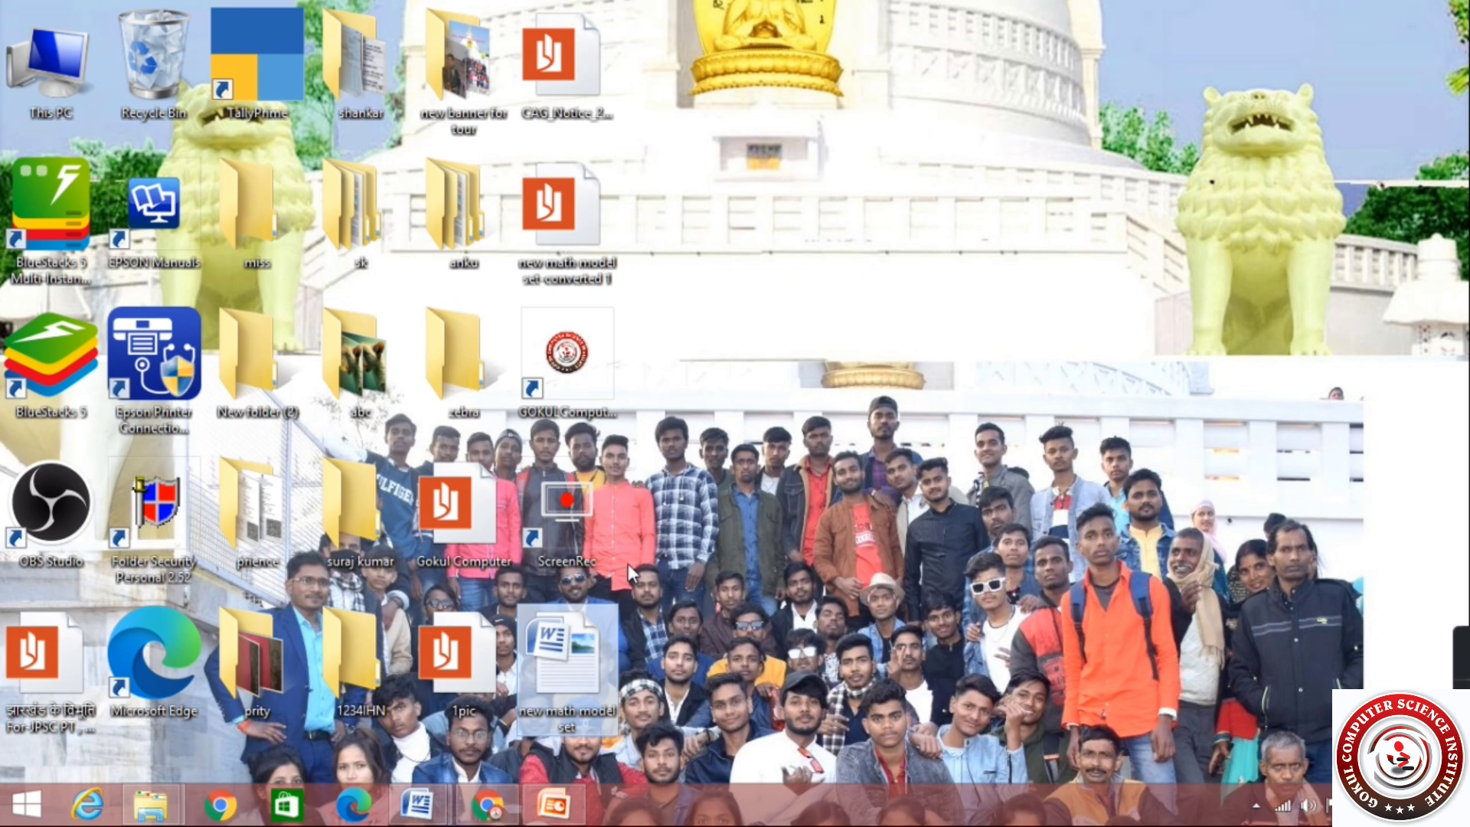
click(550, 792)
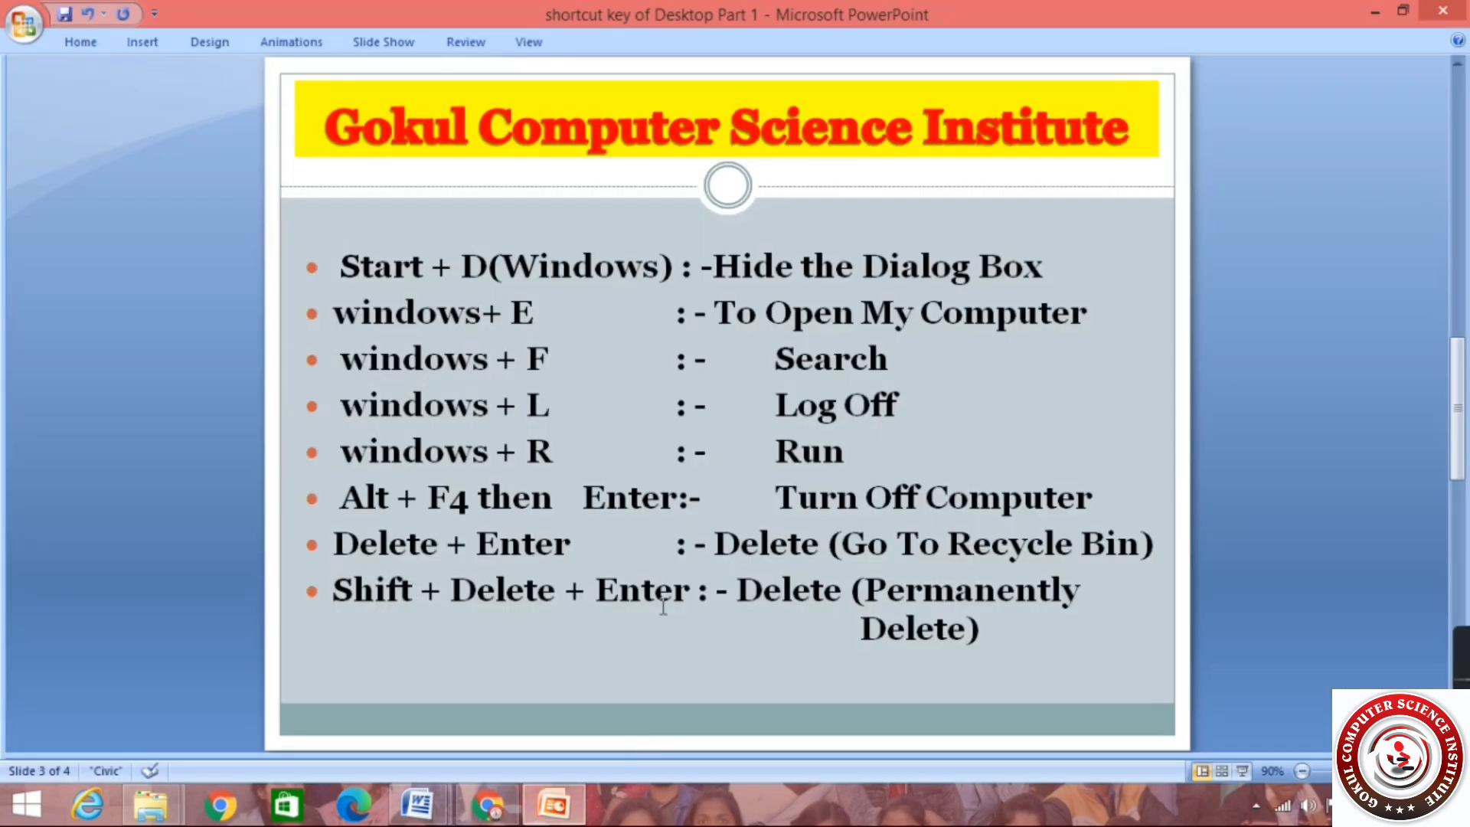
click(1377, 12)
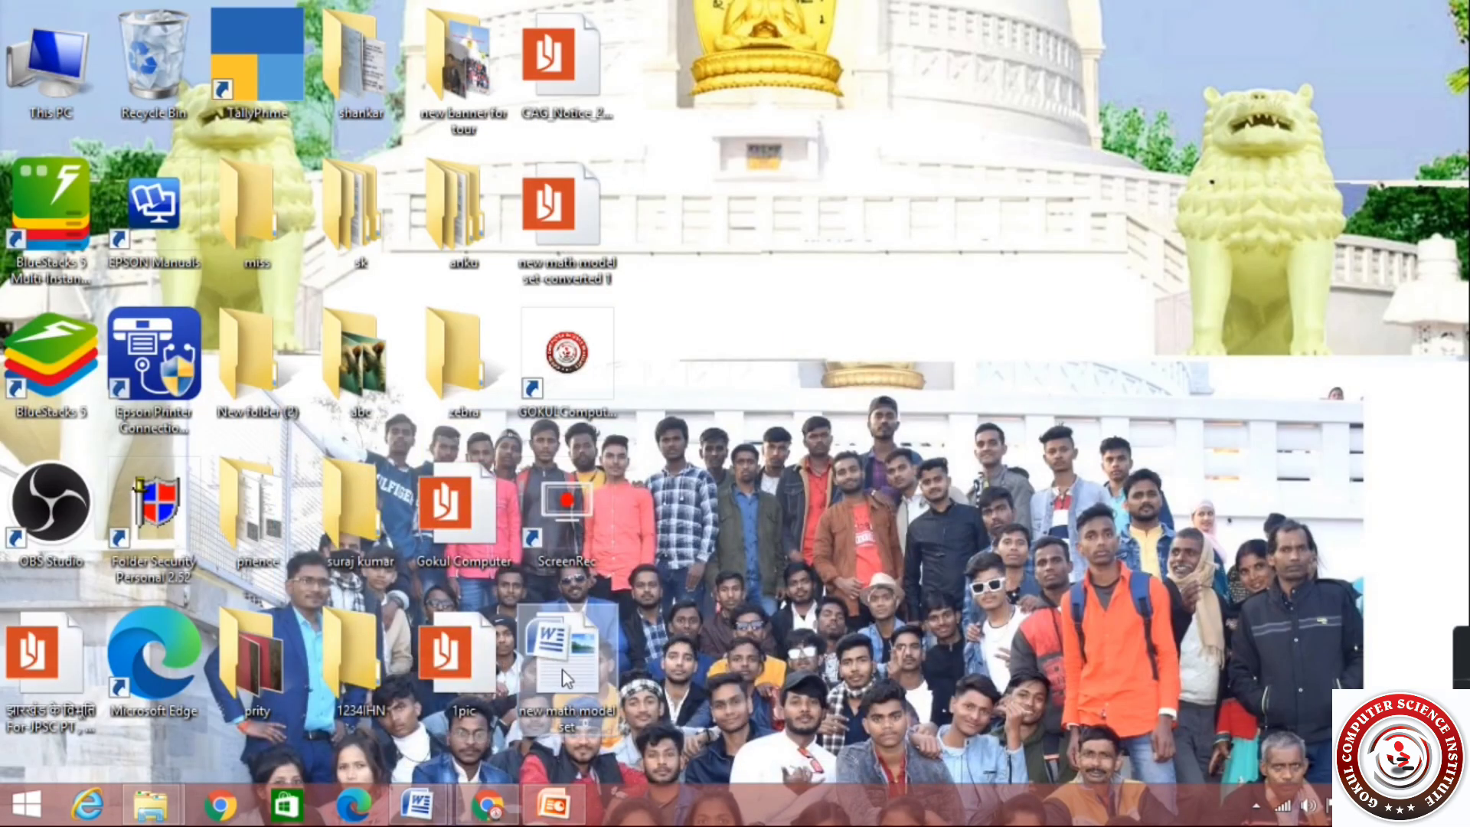
click(565, 678)
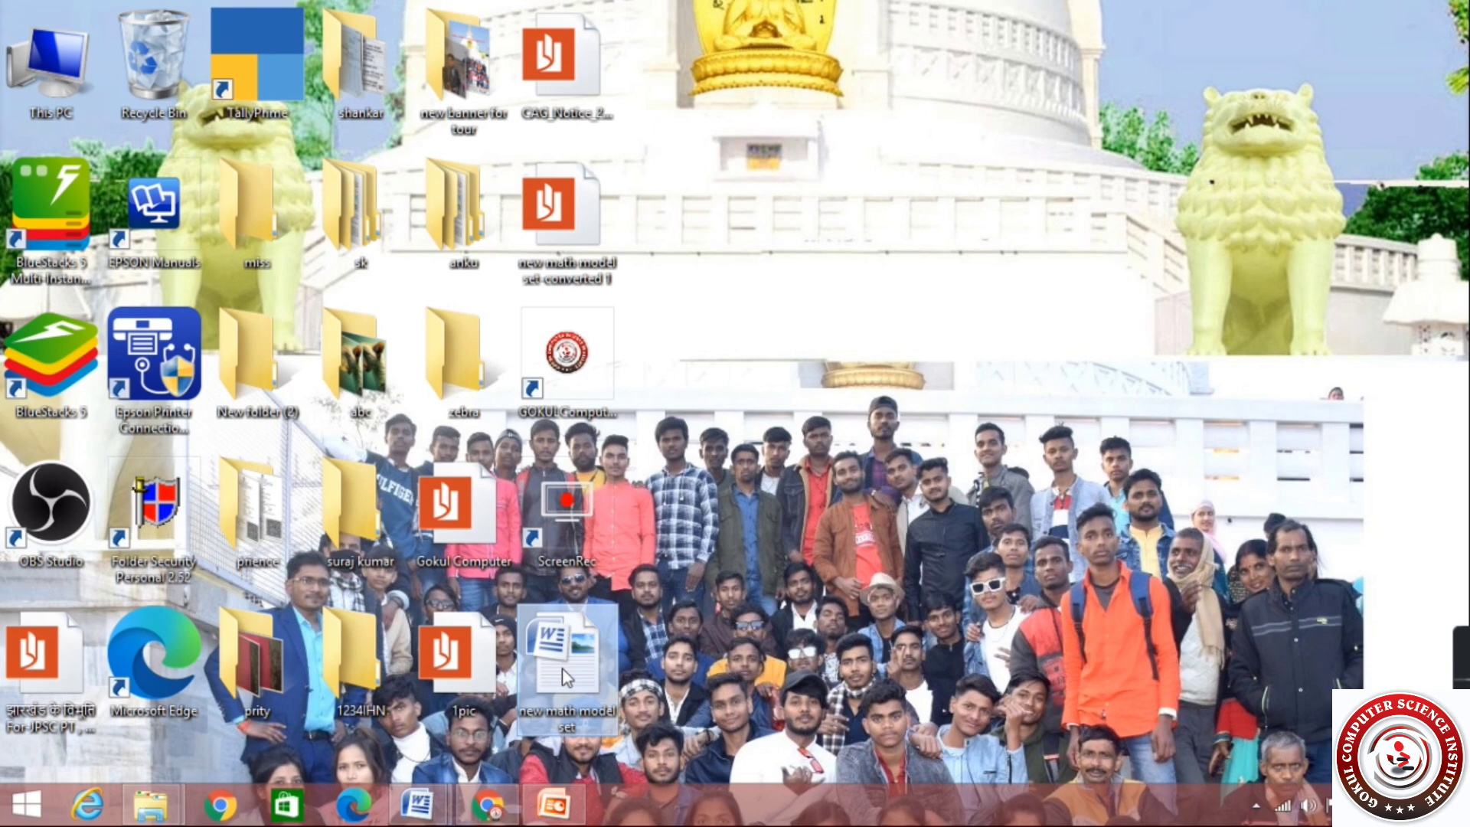
key(shift+Delete)
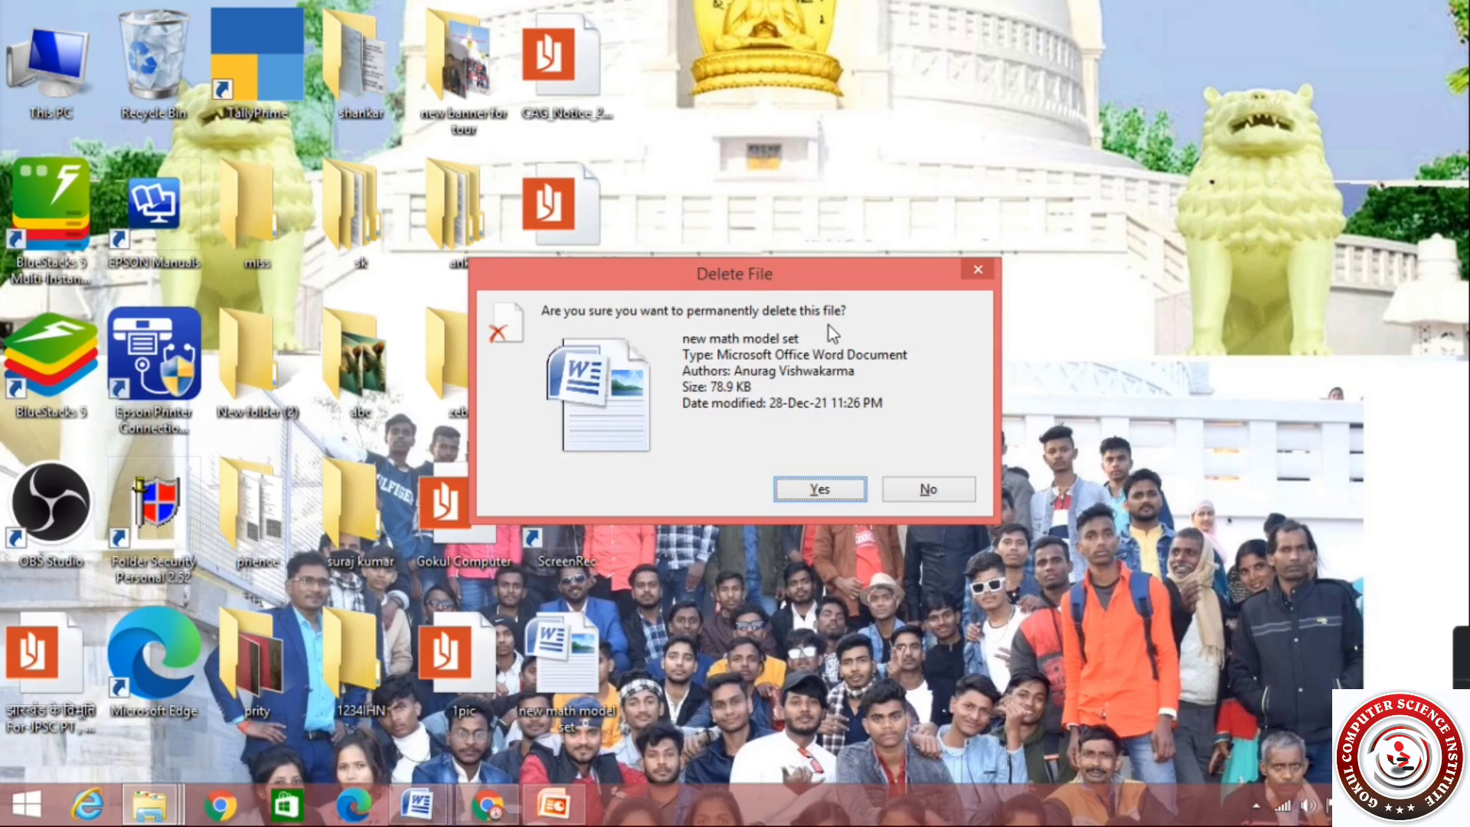
click(826, 493)
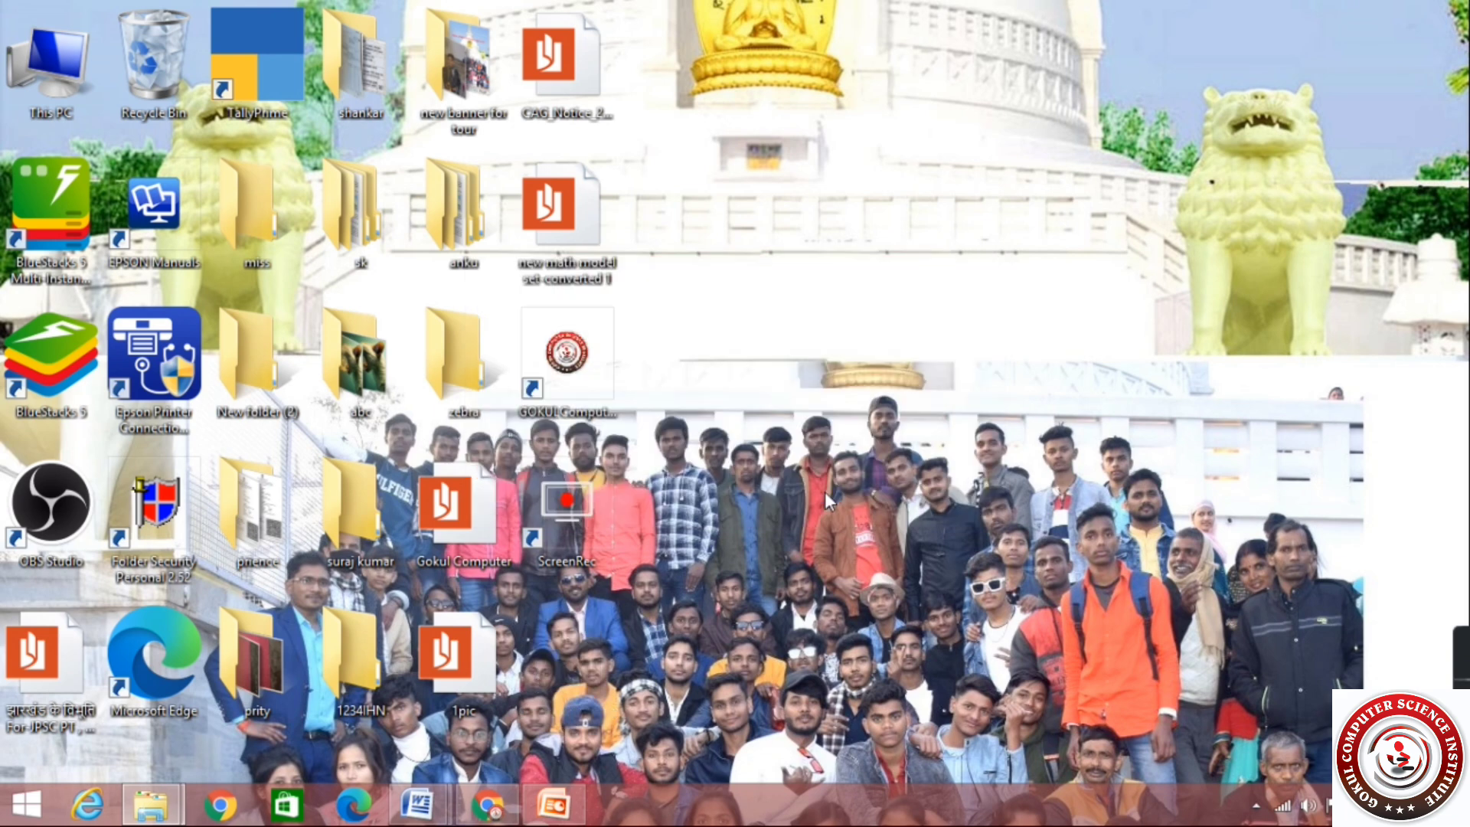
Step: Look through the Recycle Bin for the permanently deleted Word document and close the window
double_click(154, 44)
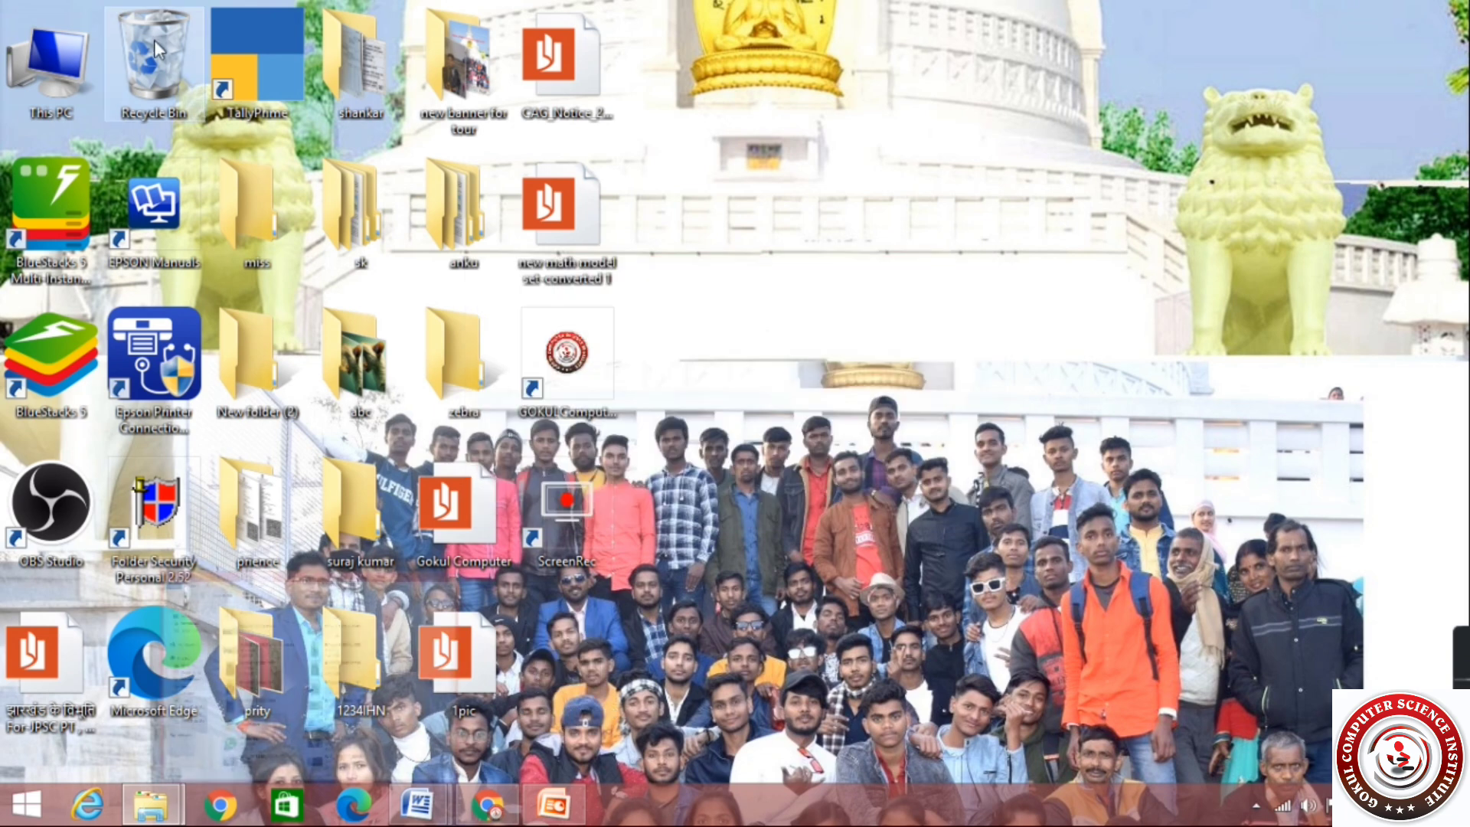
scroll(846, 429, down, 2)
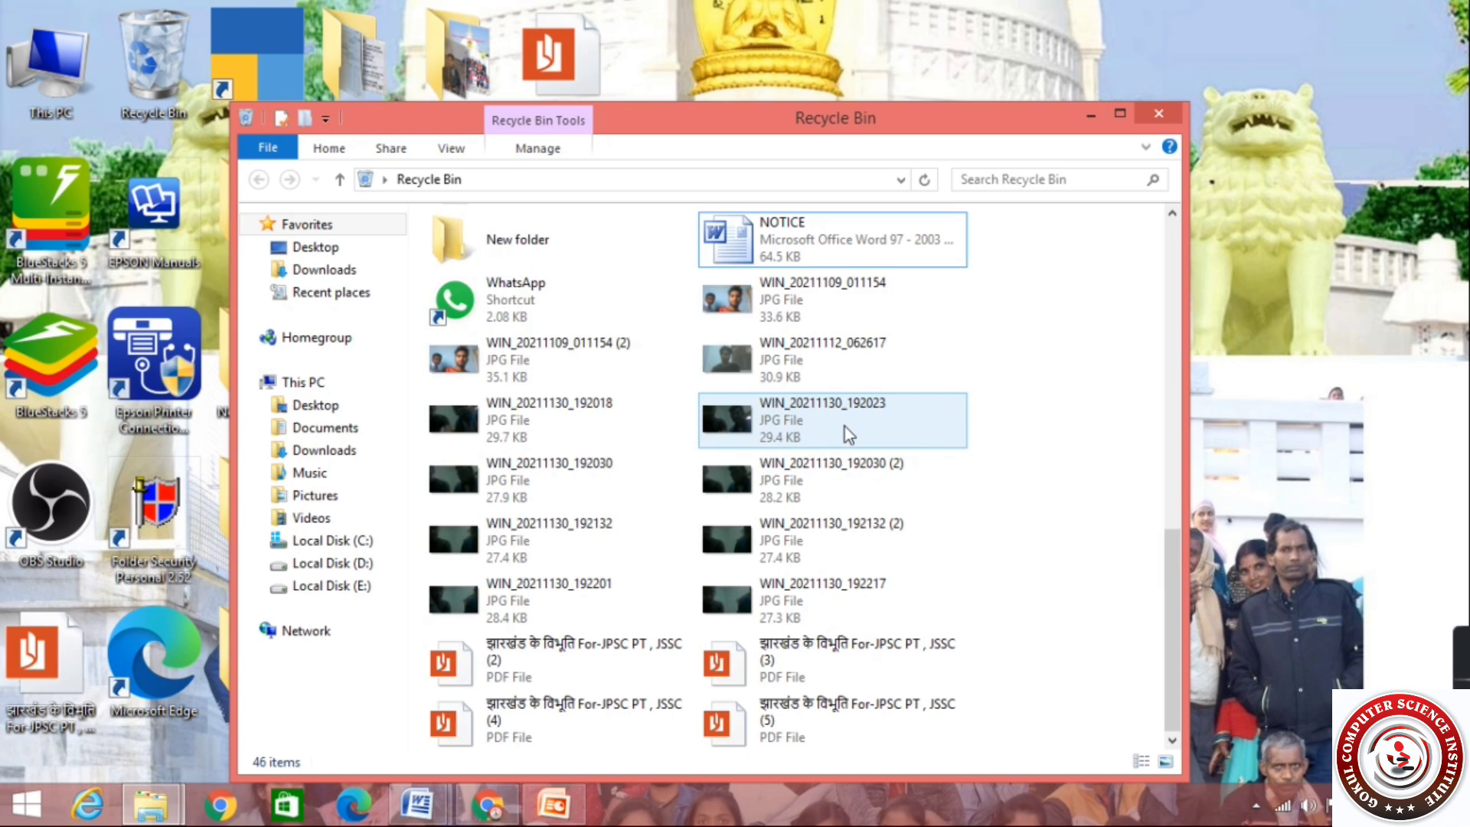
scroll(842, 425, up, 5)
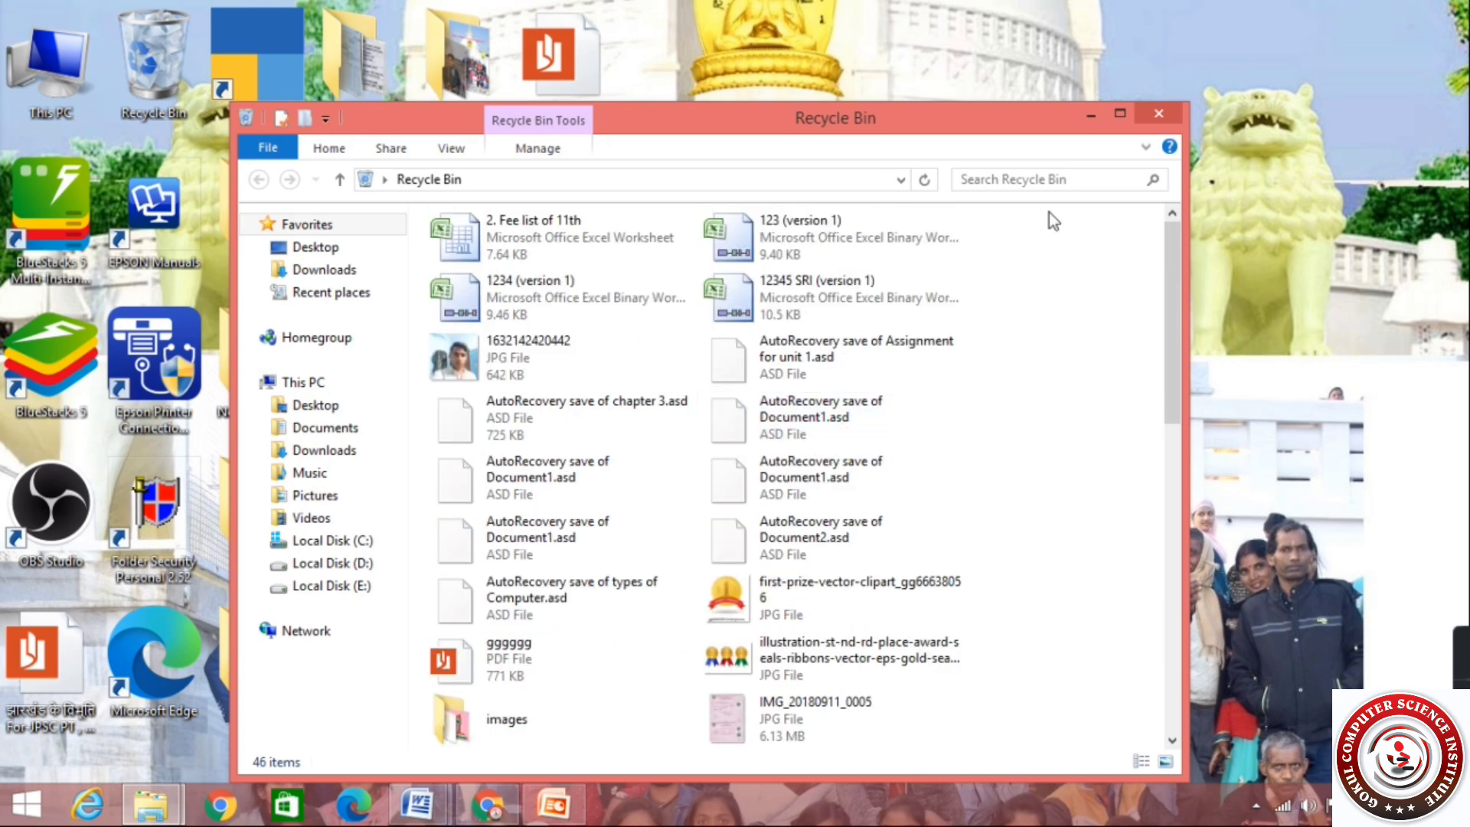
click(1157, 115)
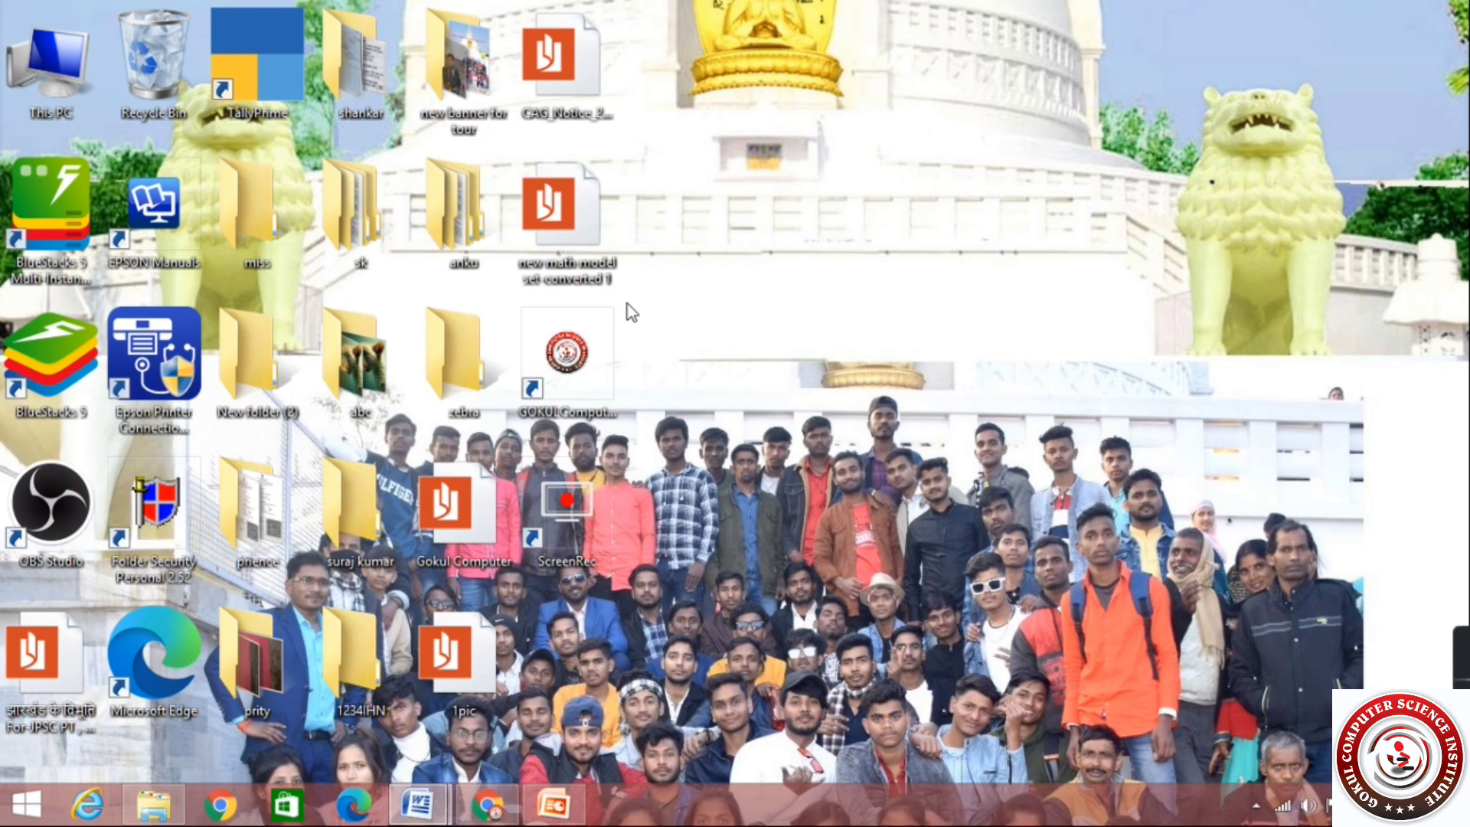
Step: Switch to slide 4 of the PowerPoint presentation, and open and close the Start screen twice
click(553, 803)
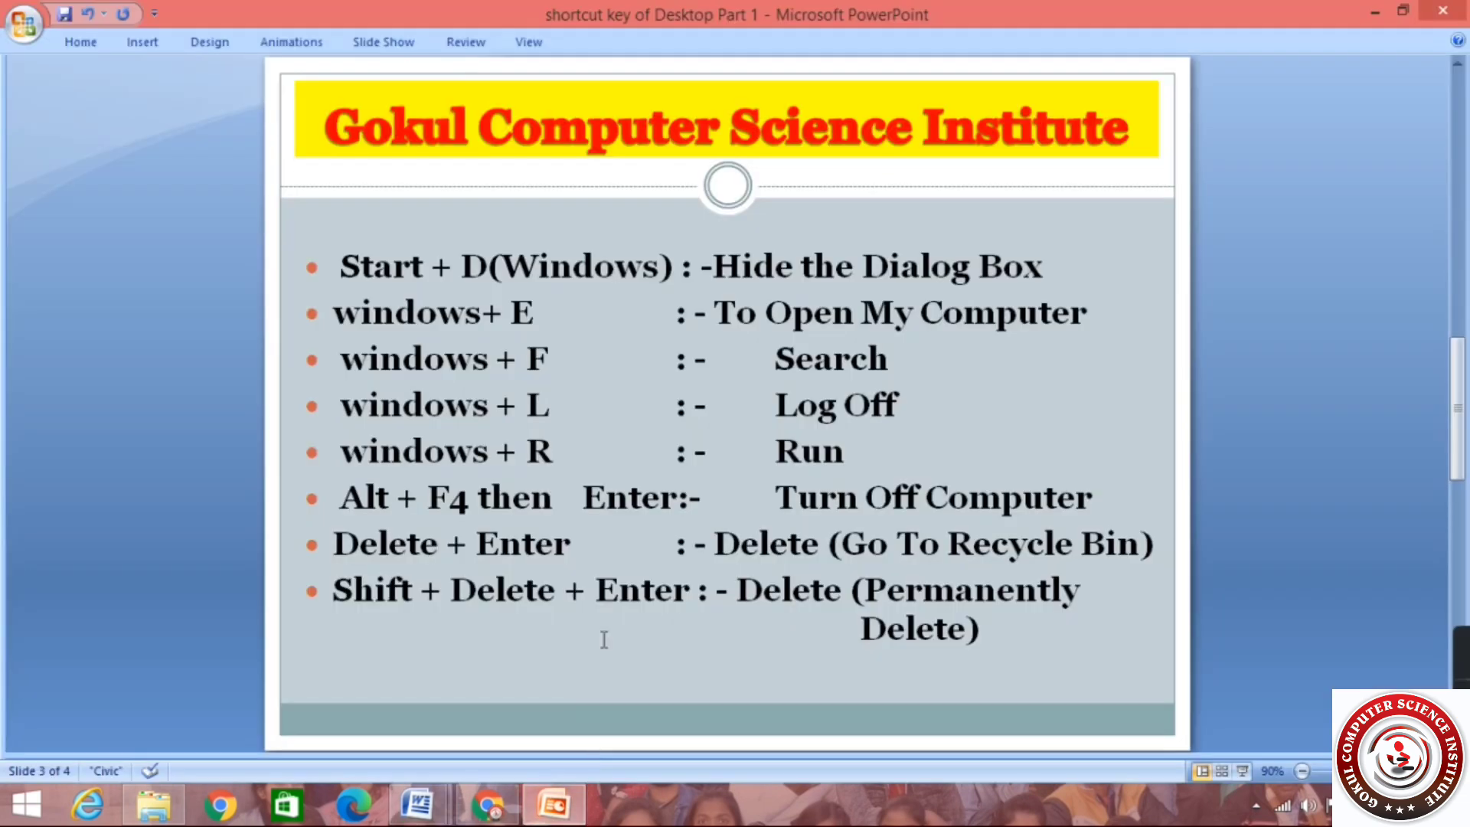
scroll(604, 639, down, 3)
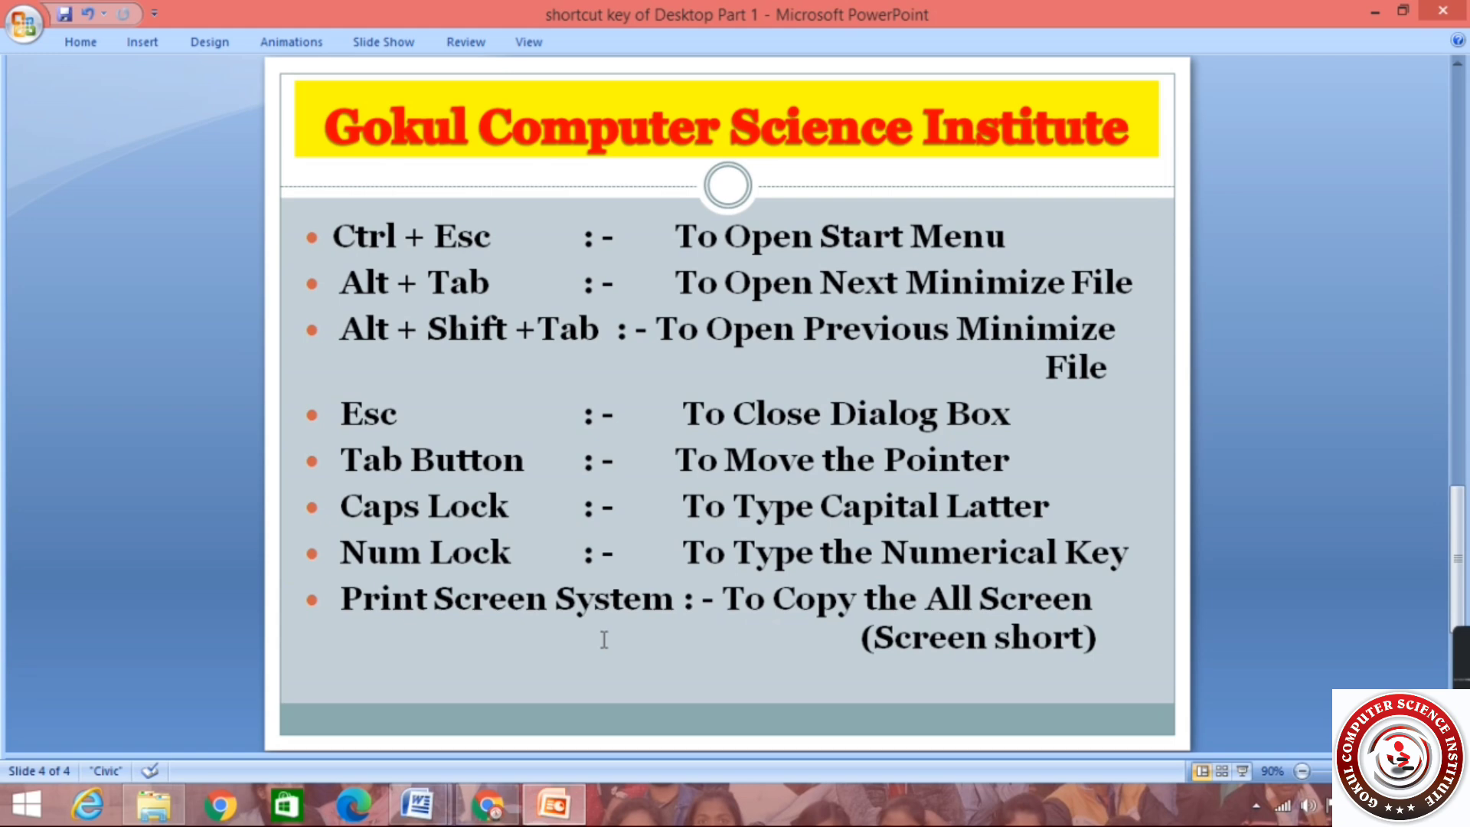
key(ctrl+Escape)
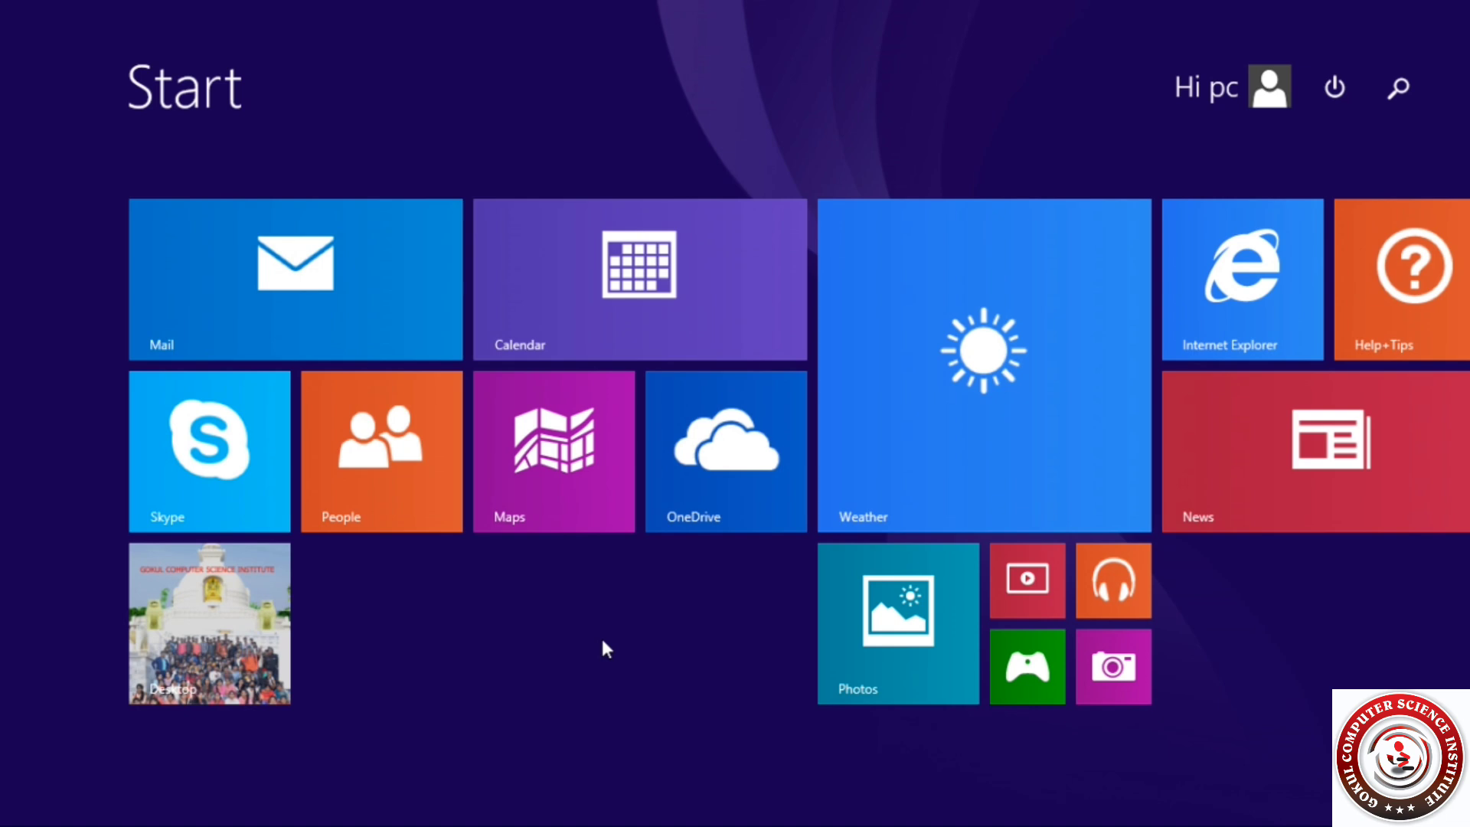
key(ctrl+Escape)
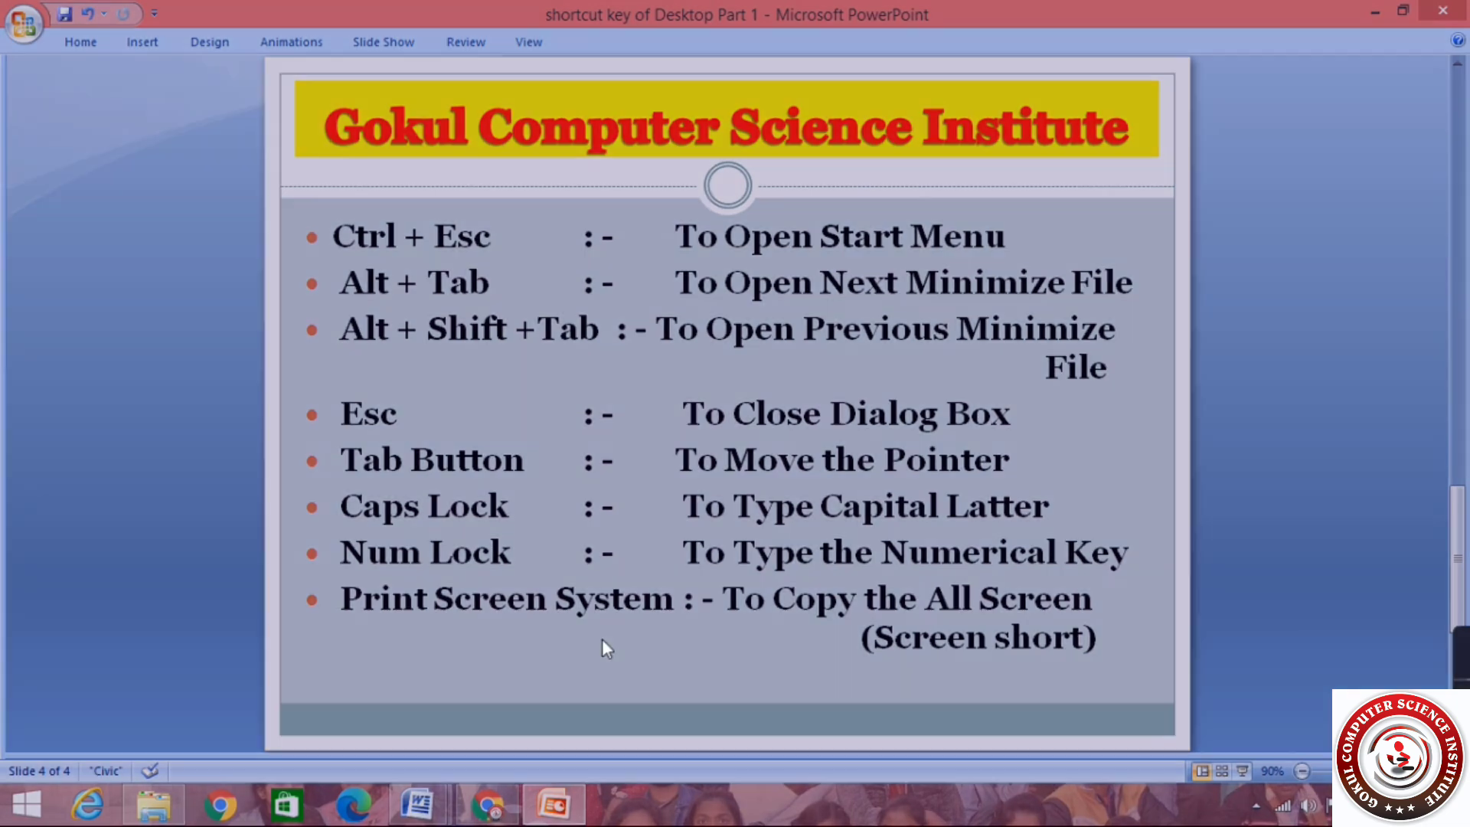
key(ctrl+Escape)
key(ctrl+Escape)
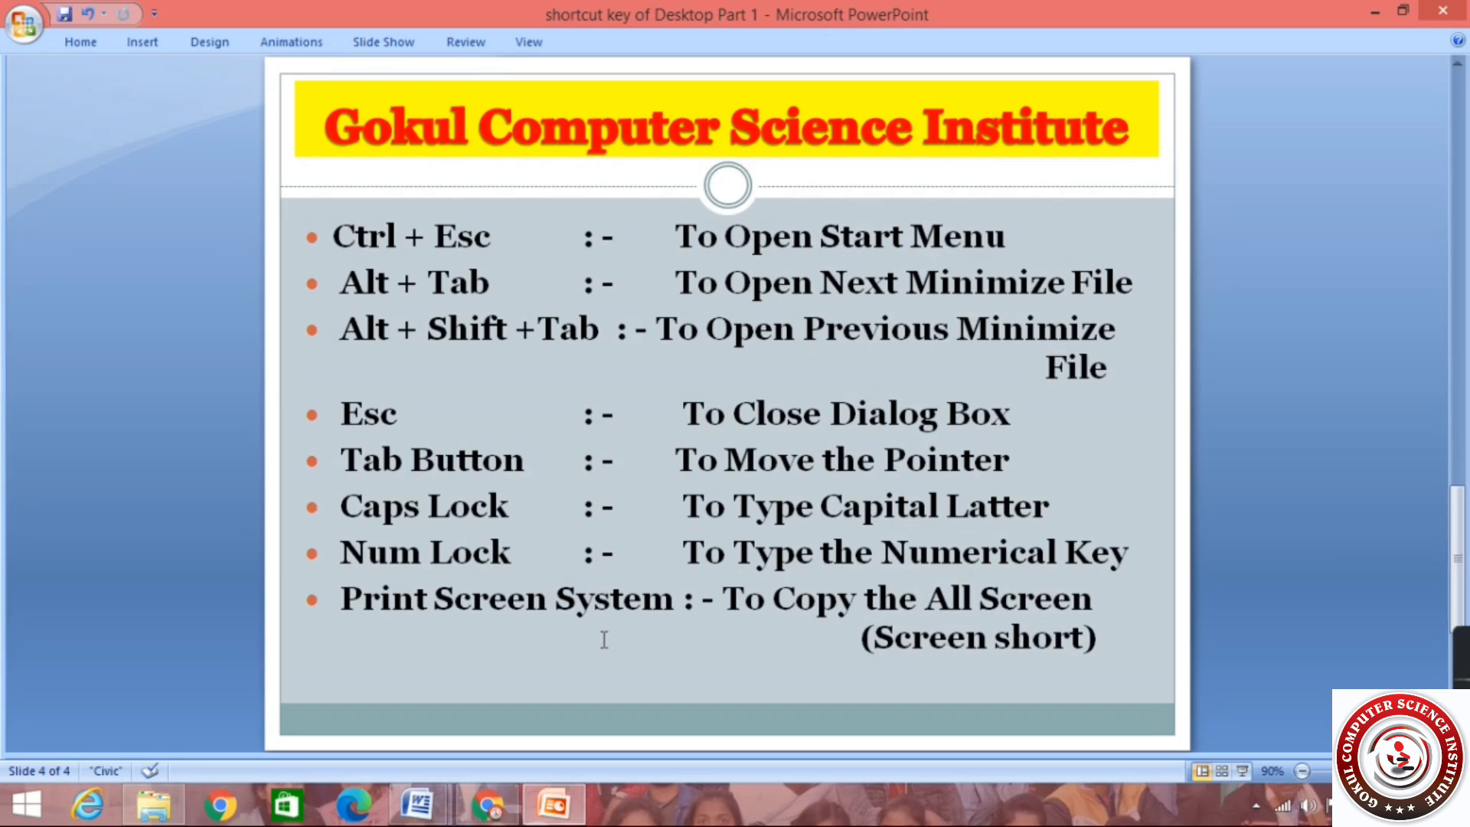
Step: Cycle through the open windows in the task switcher to the "Shortcut key of desktop" Word document
key(alt+Tab)
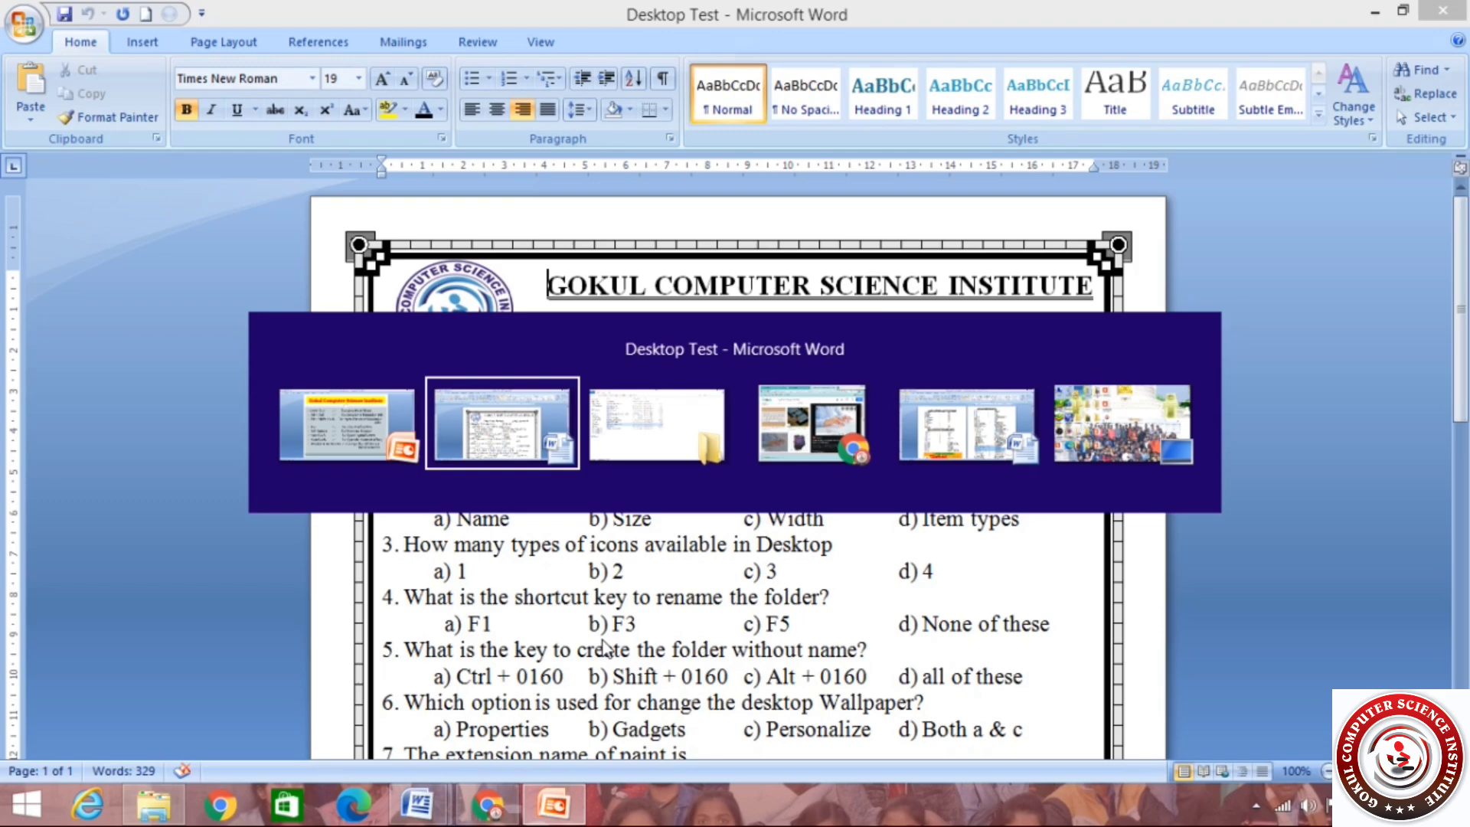
key(Tab)
key(Tab)
key(Tab)
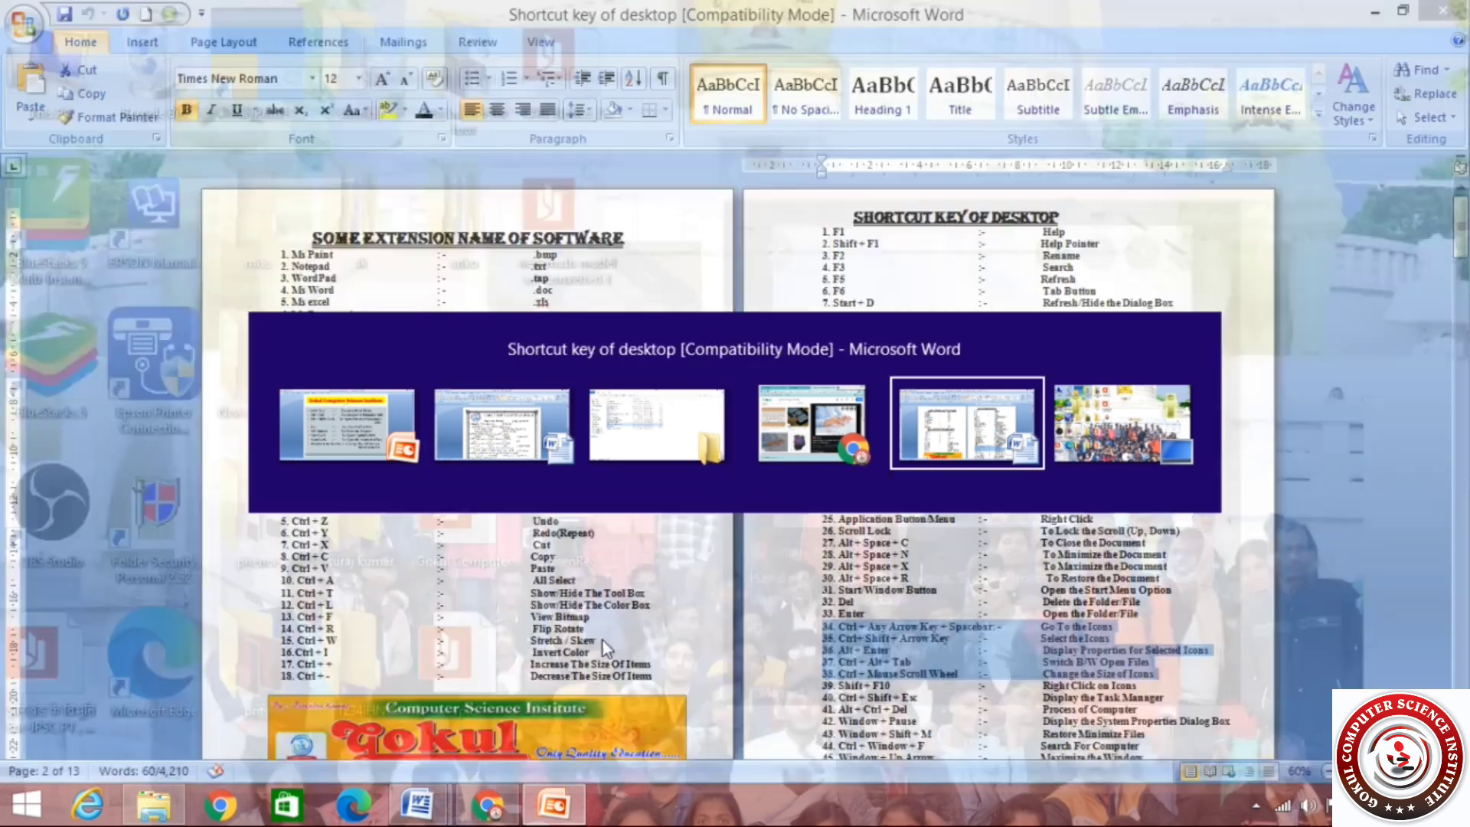